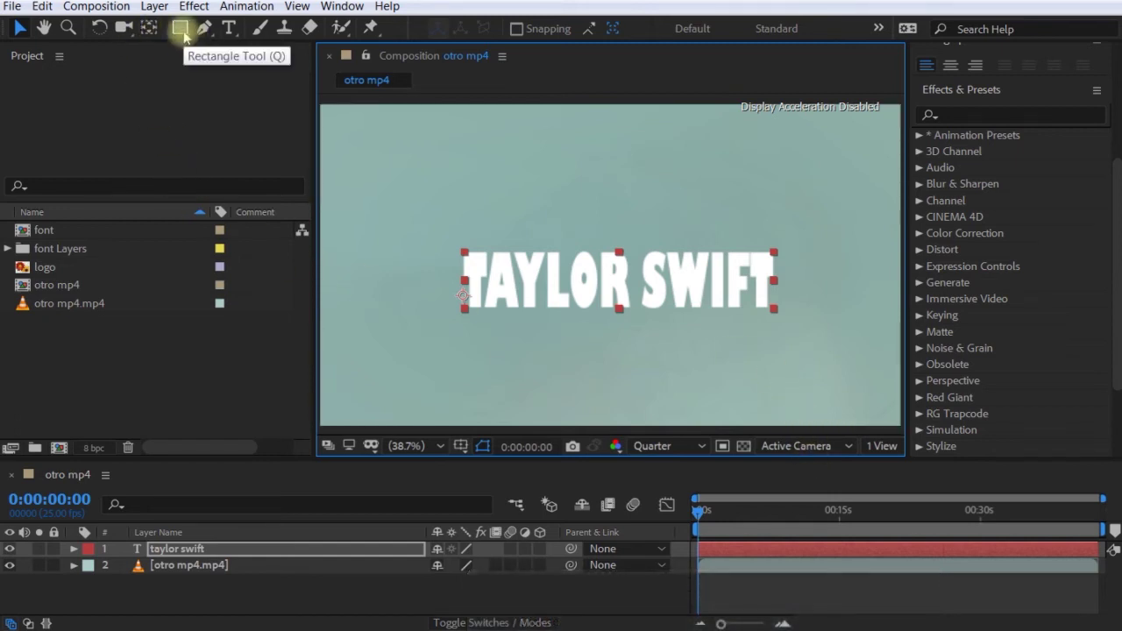
Pick the Rectangle Tool, expand the full Character settings and deselect the taylor swift text layer.
click(181, 29)
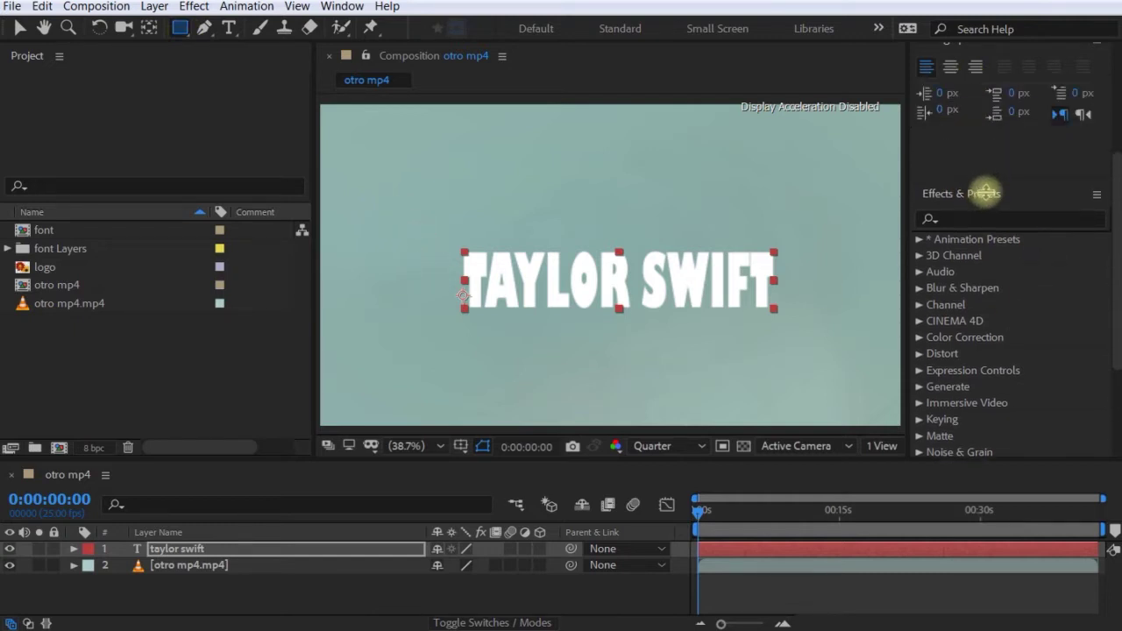
click(971, 246)
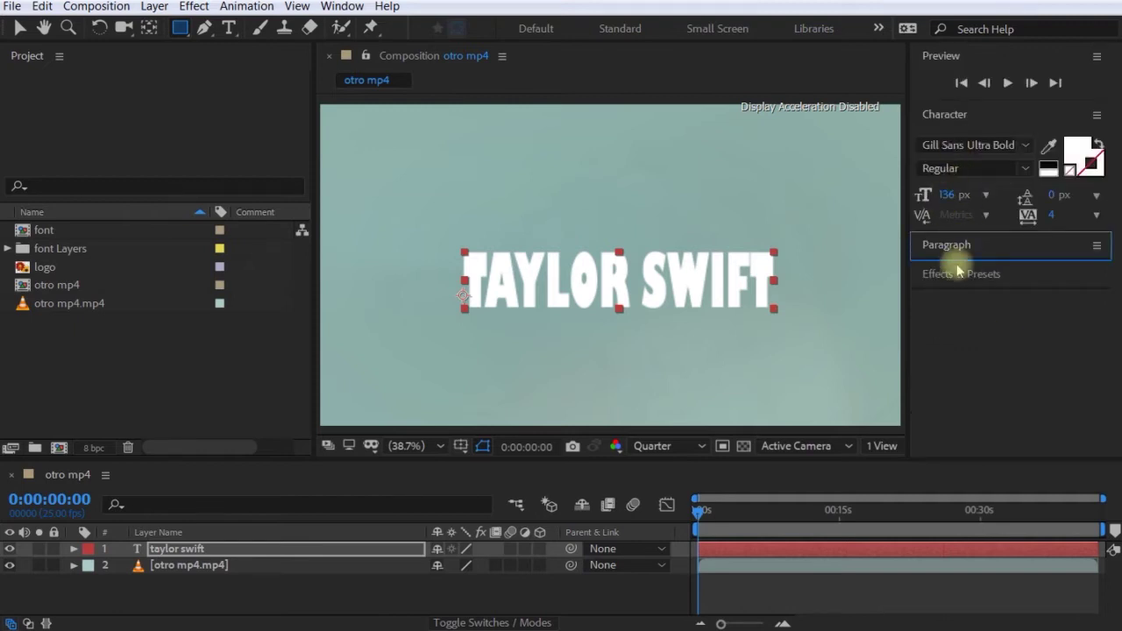
click(954, 244)
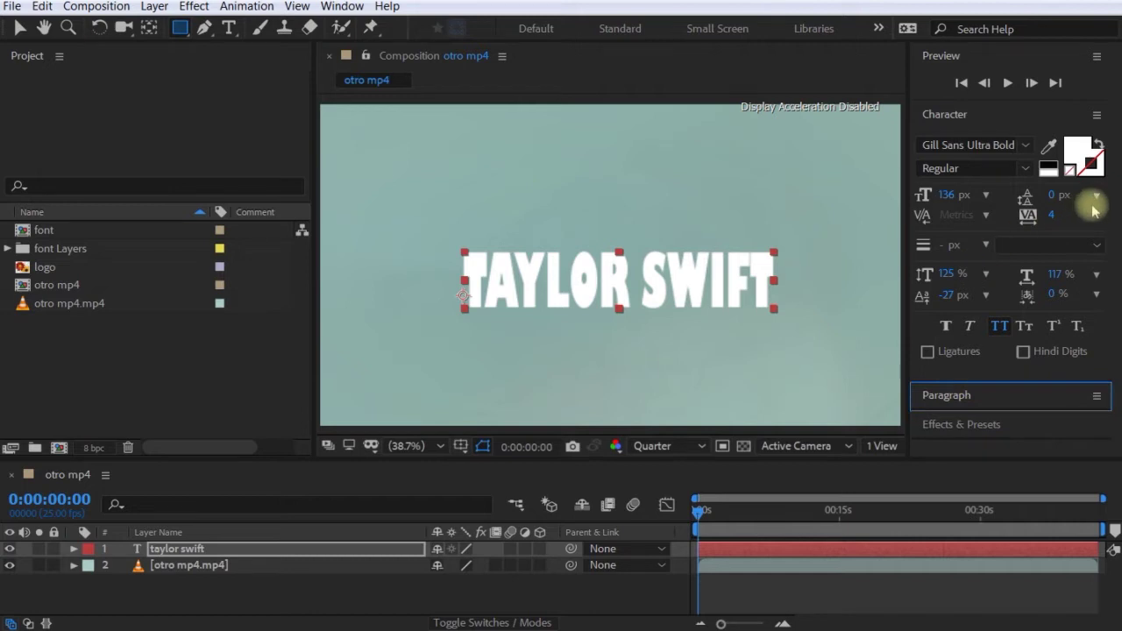
click(296, 594)
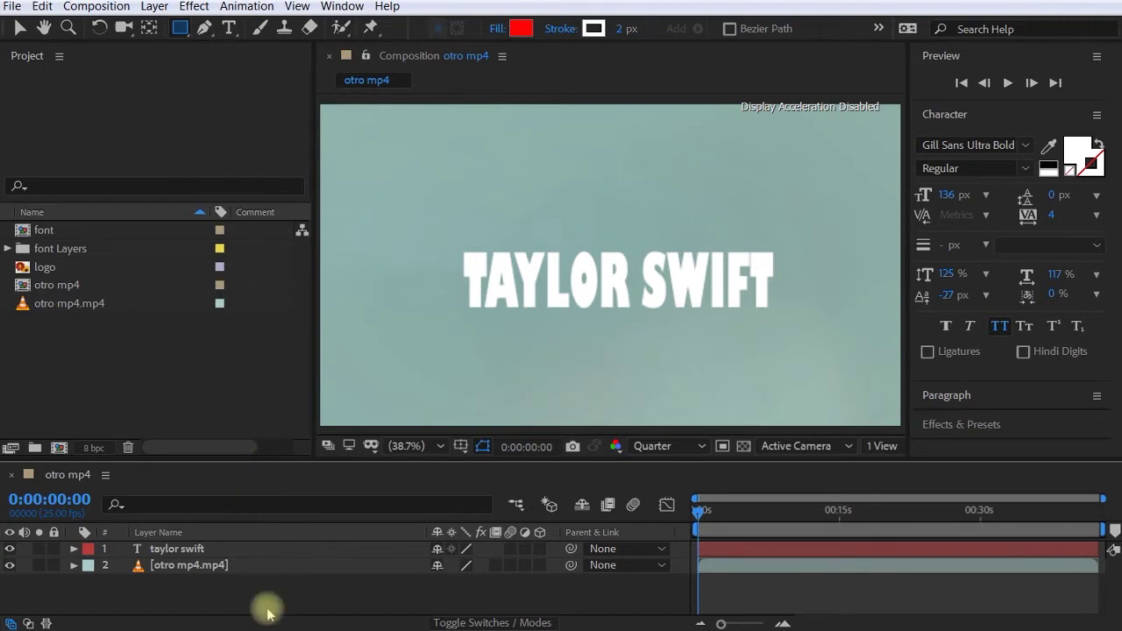
Give new rectangles a black 000000 fill and 0 px stroke, and start Shape Layer 1.
click(526, 30)
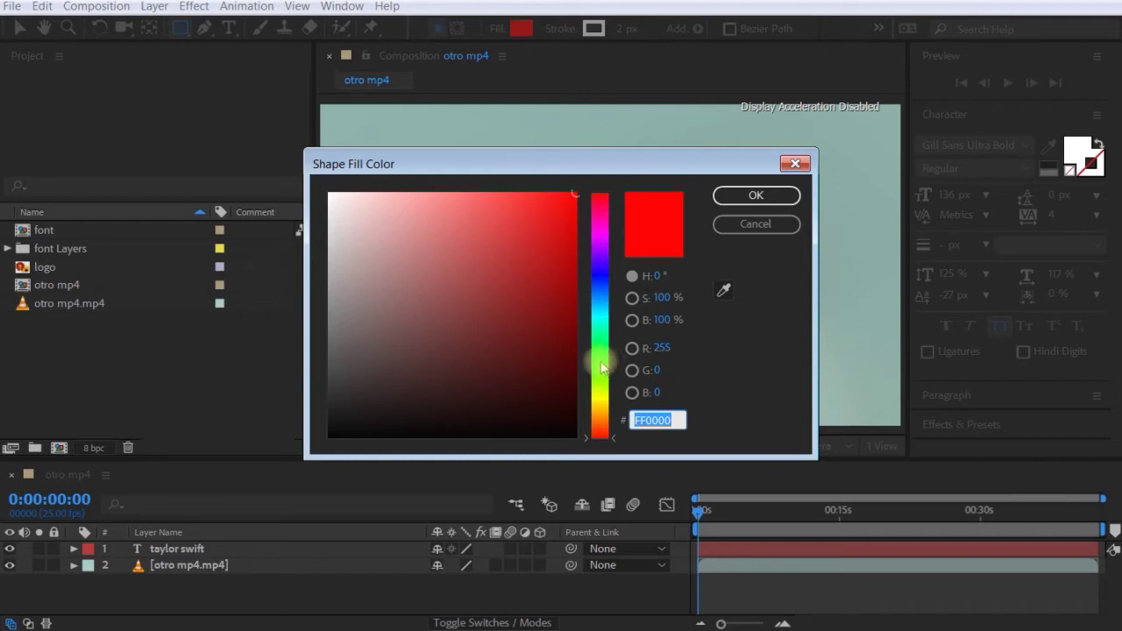
click(600, 274)
click(343, 430)
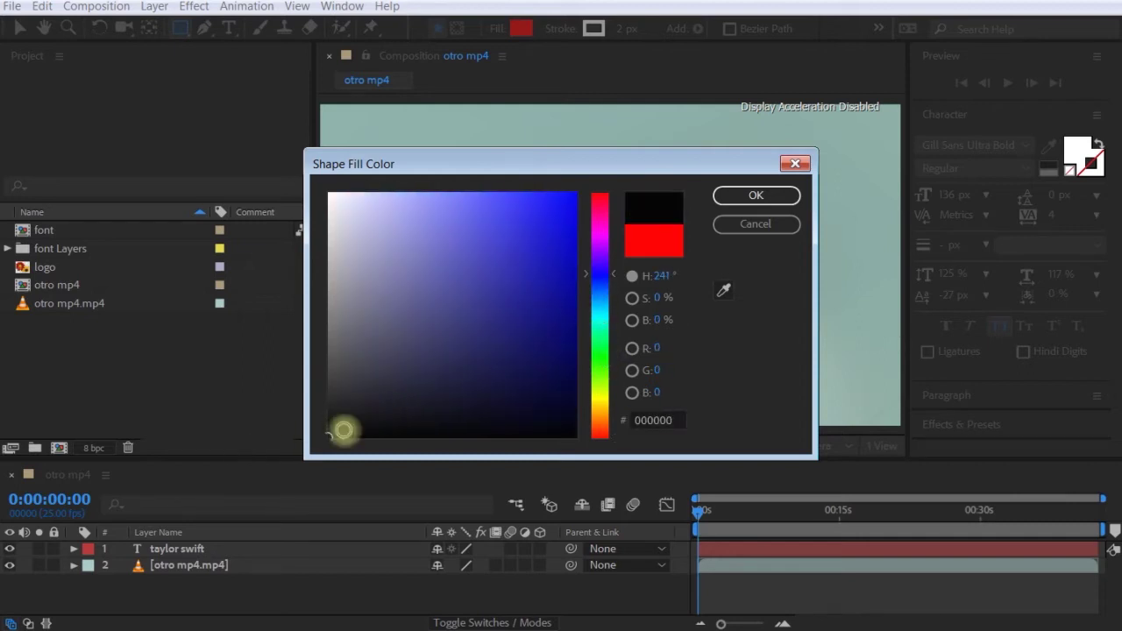
click(730, 195)
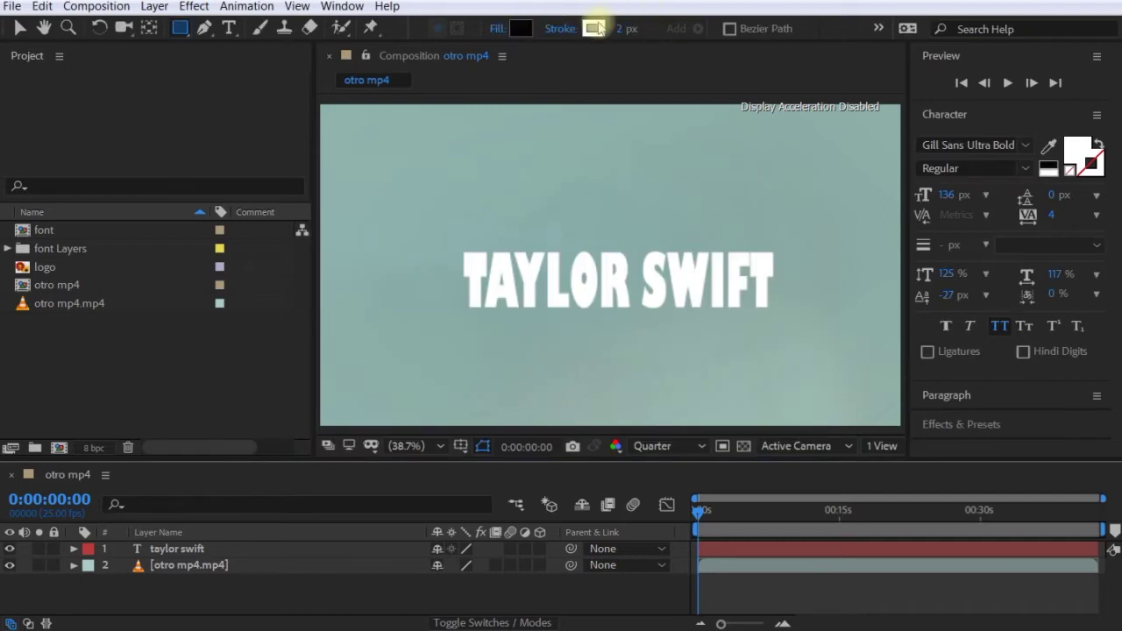
drag(617, 32, 641, 125)
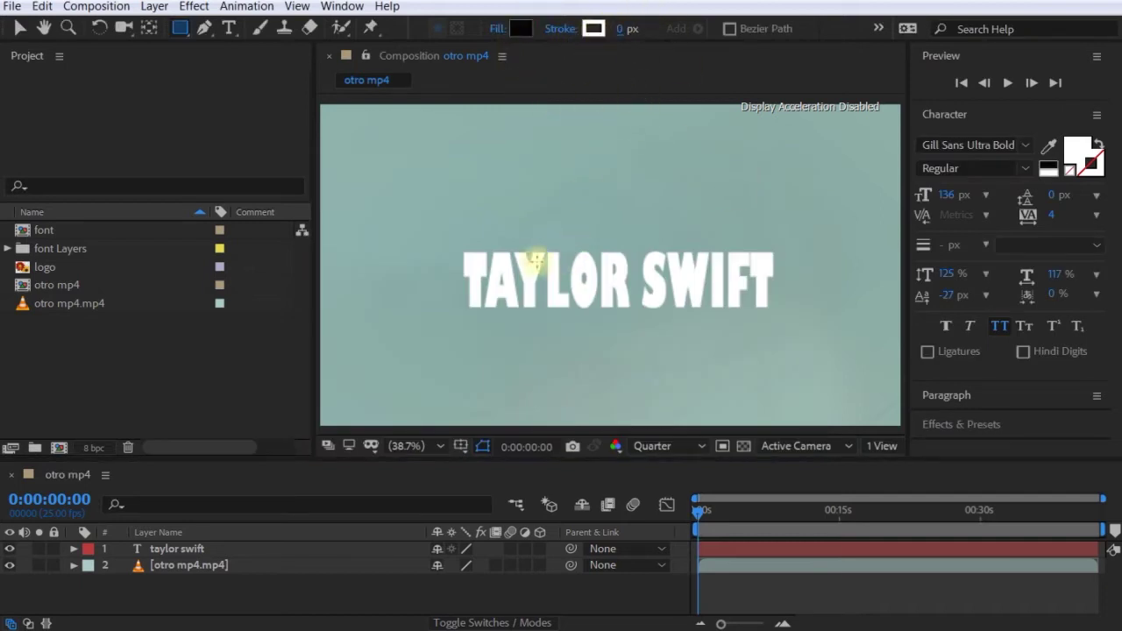
click(451, 244)
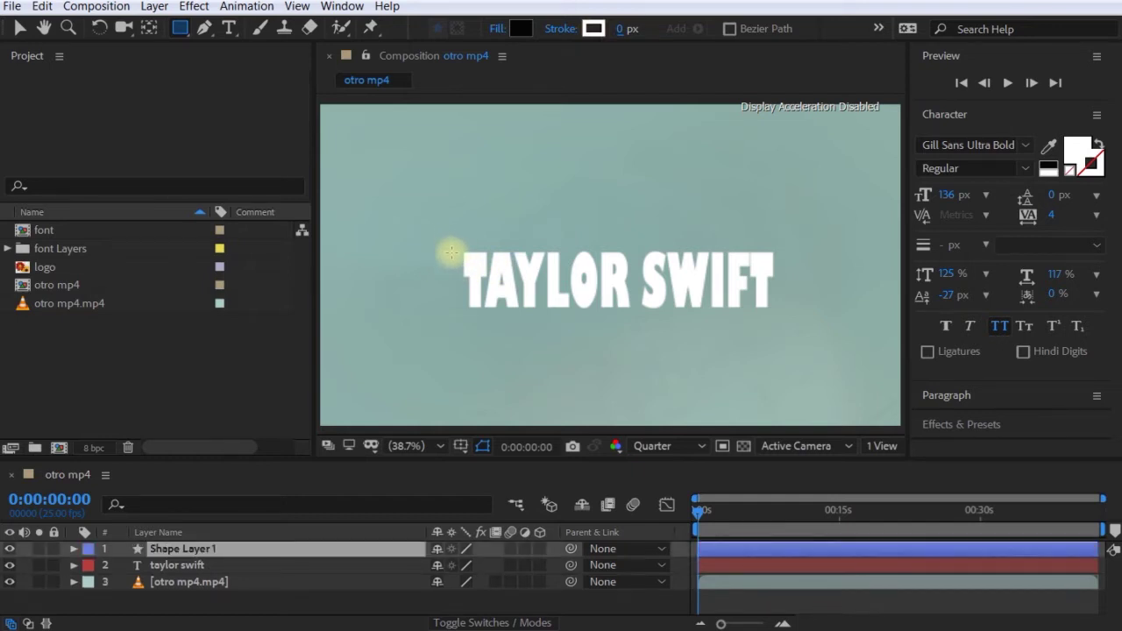
Draw a wide black rectangle over the TAYLOR SWIFT title and move Shape Layer 1 below the text layer.
mouse_move(450, 253)
mouse_down()
mouse_move(577, 320)
mouse_move(792, 311)
mouse_up()
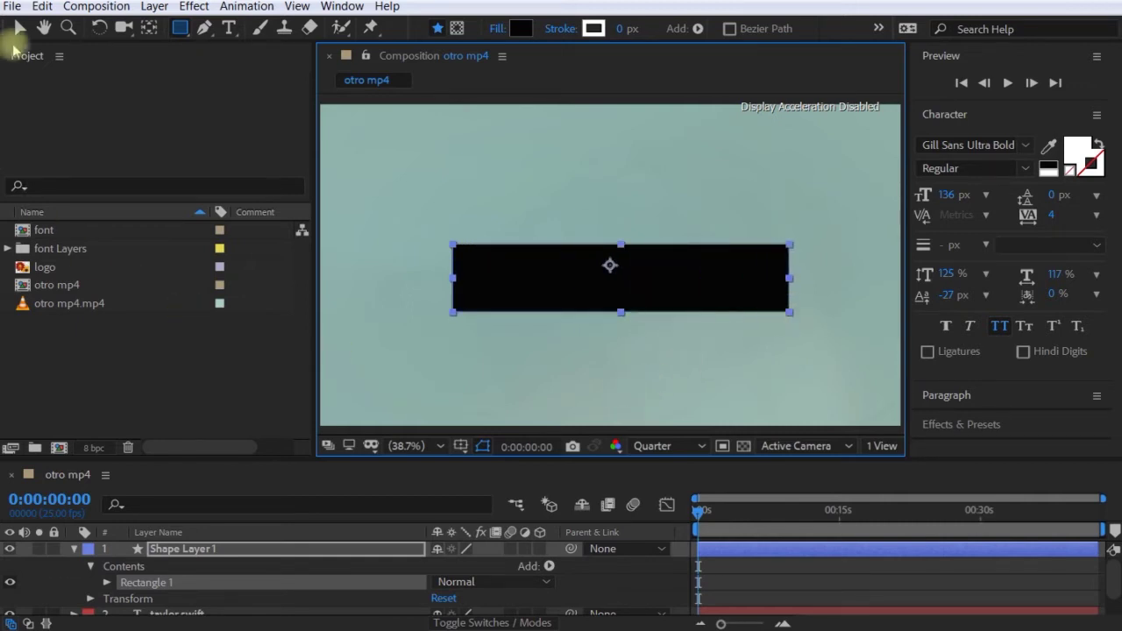
click(18, 29)
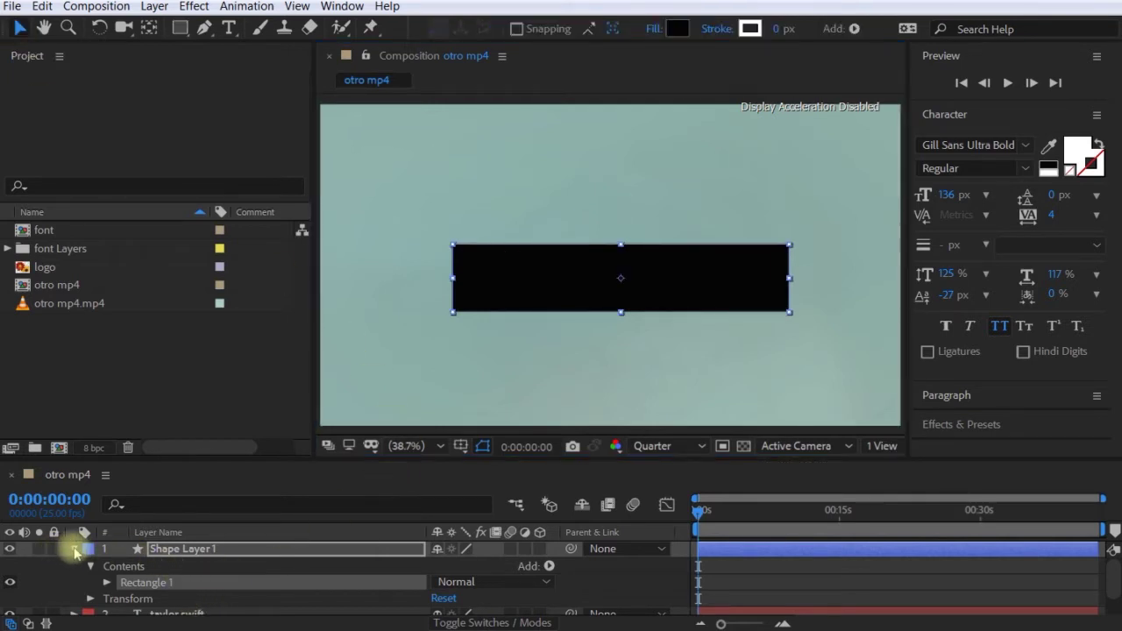
click(75, 550)
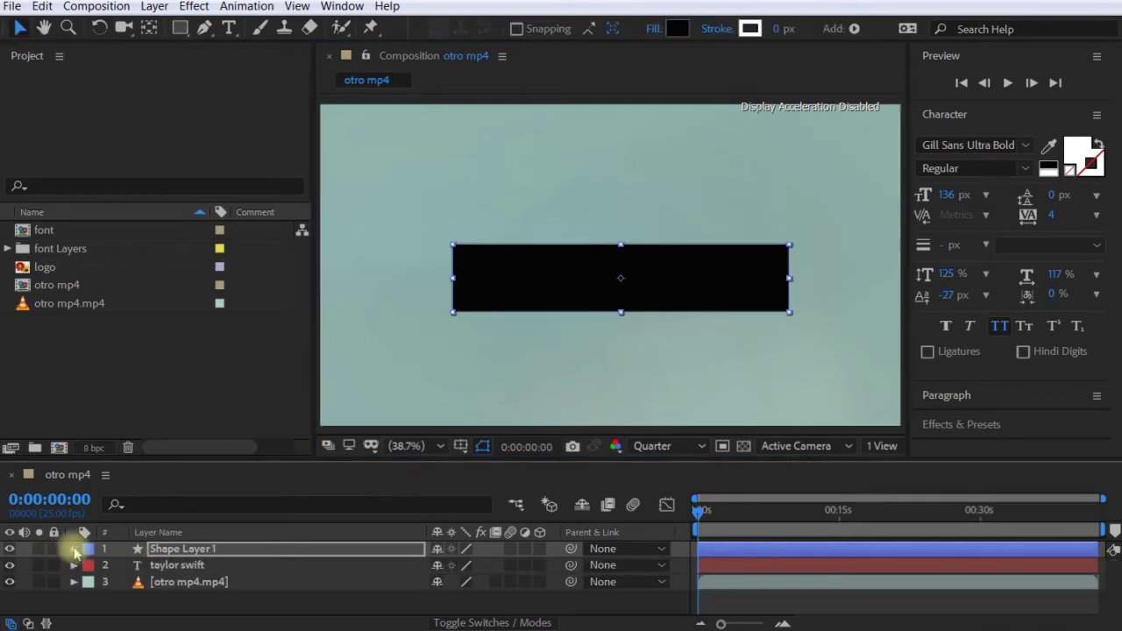
click(196, 552)
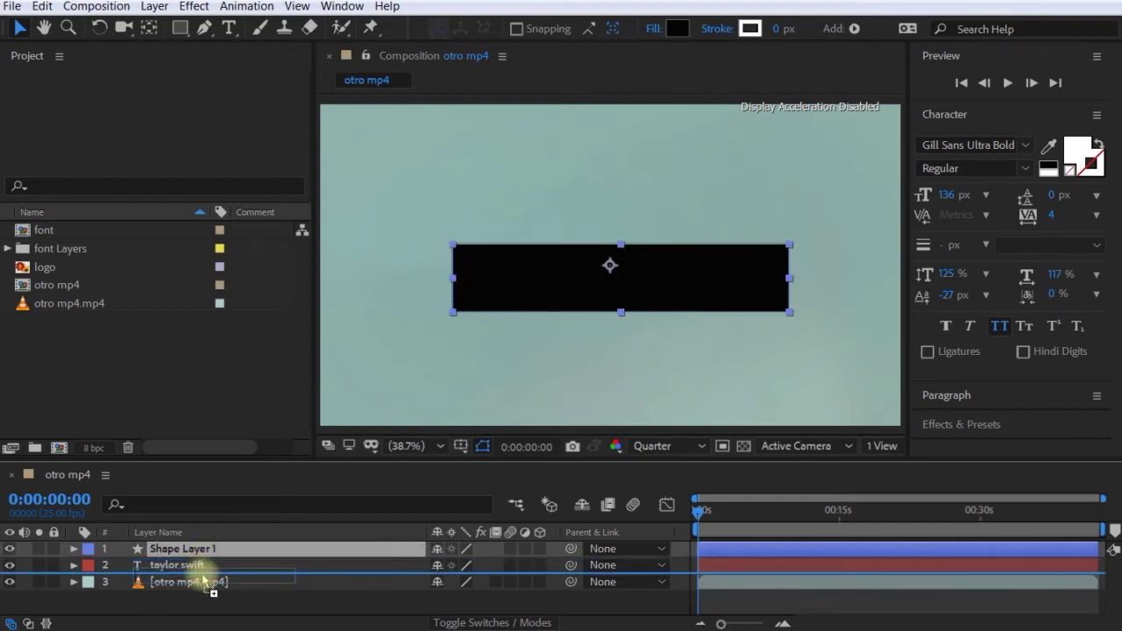
drag(200, 553, 215, 579)
Bring Shape Layer 1 back above the taylor swift layer using Ctrl+].
click(708, 366)
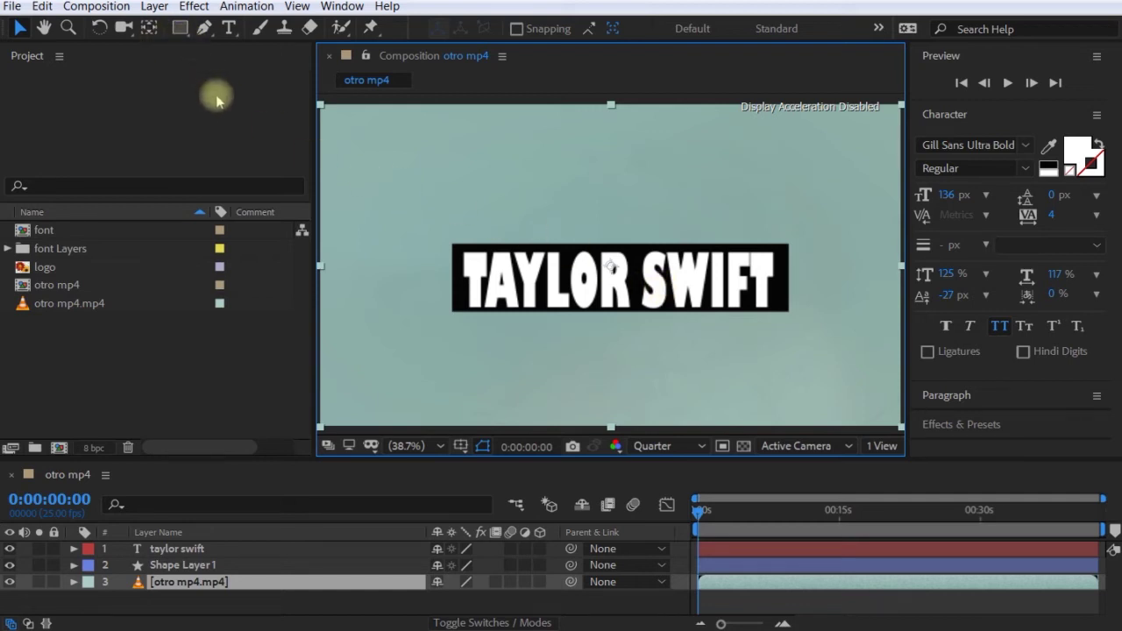
click(181, 28)
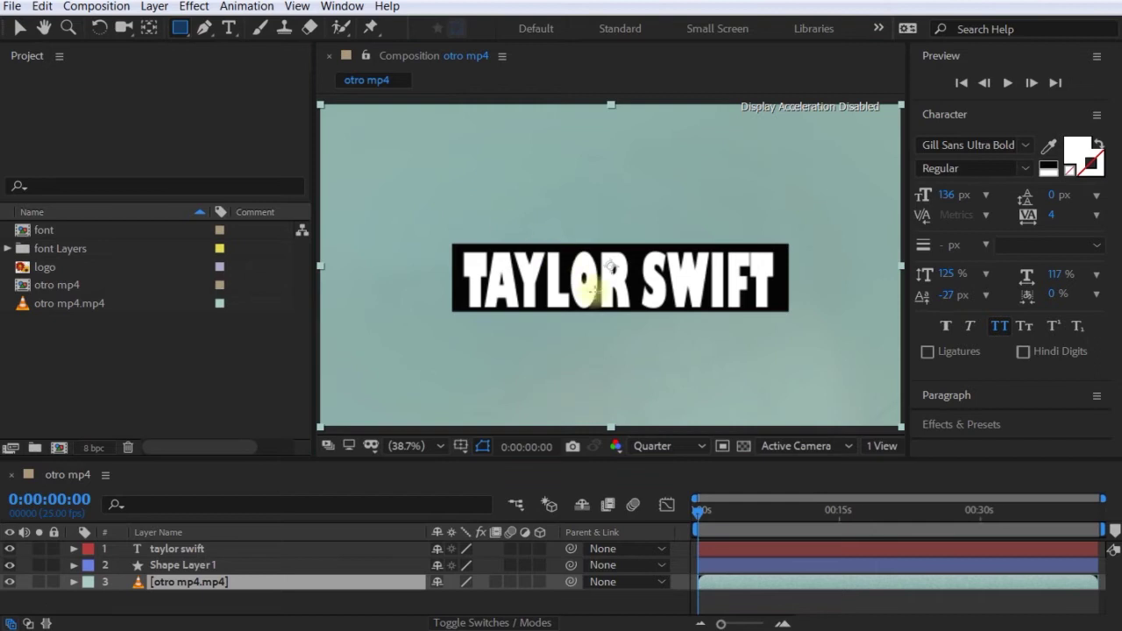
click(243, 549)
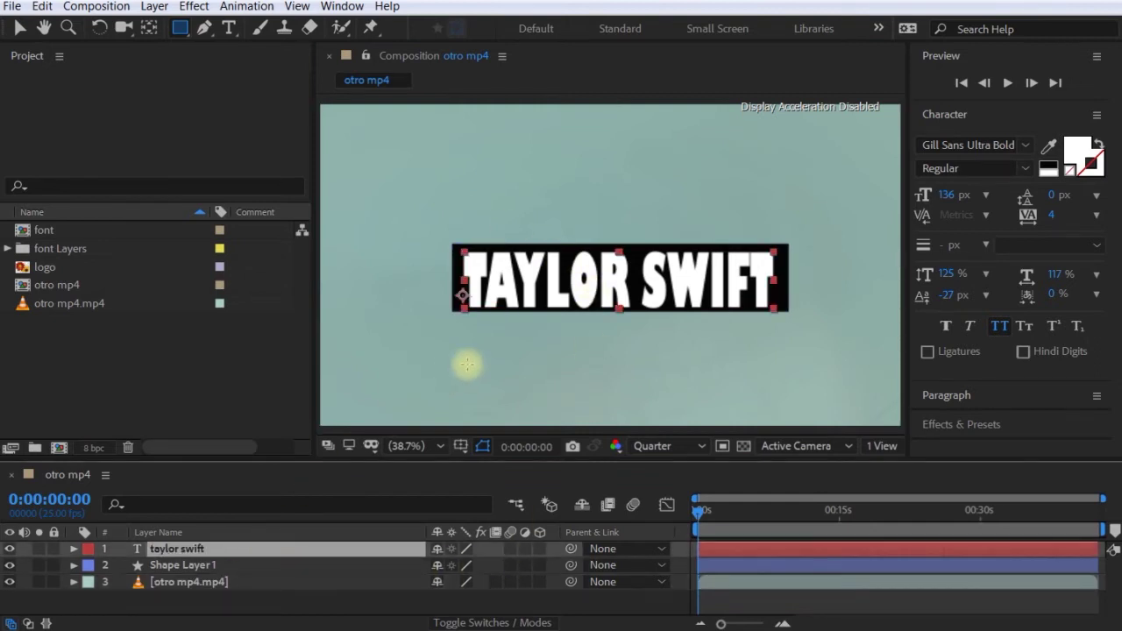
key(ctrl+Down)
key(ctrl+])
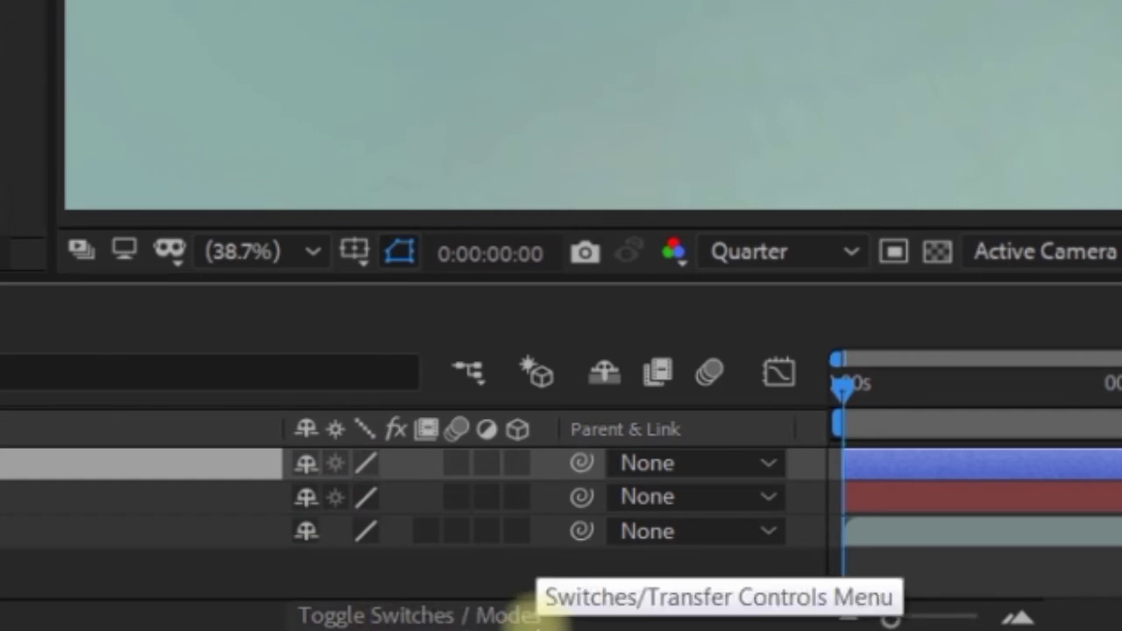
Set the taylor swift layer's track matte to Alpha Matte "Shape Layer 1".
click(527, 614)
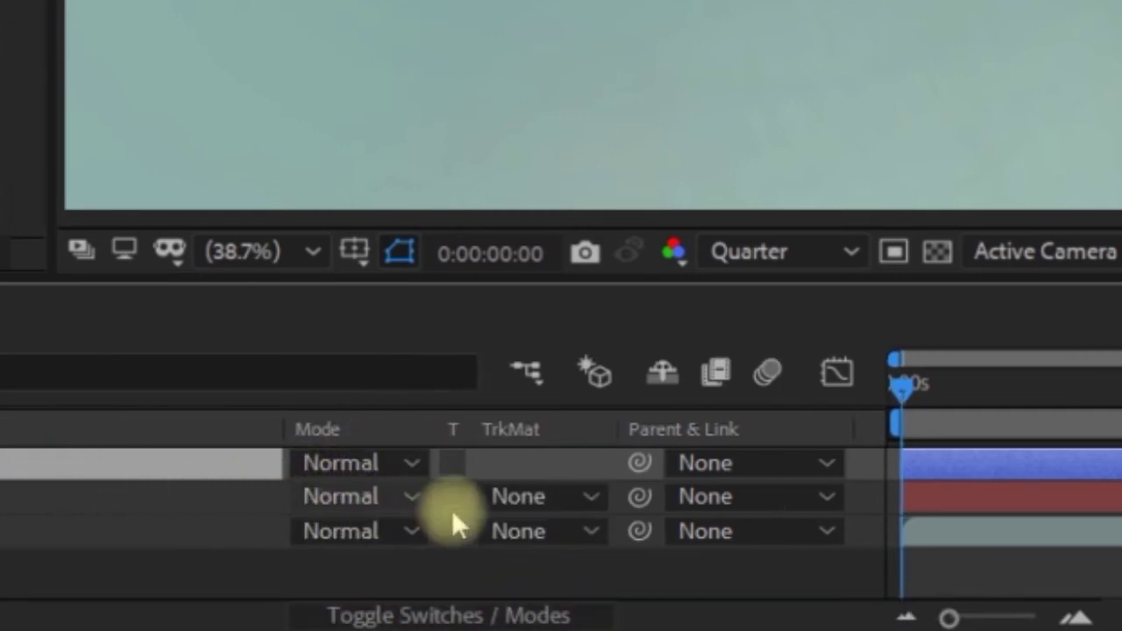
click(579, 504)
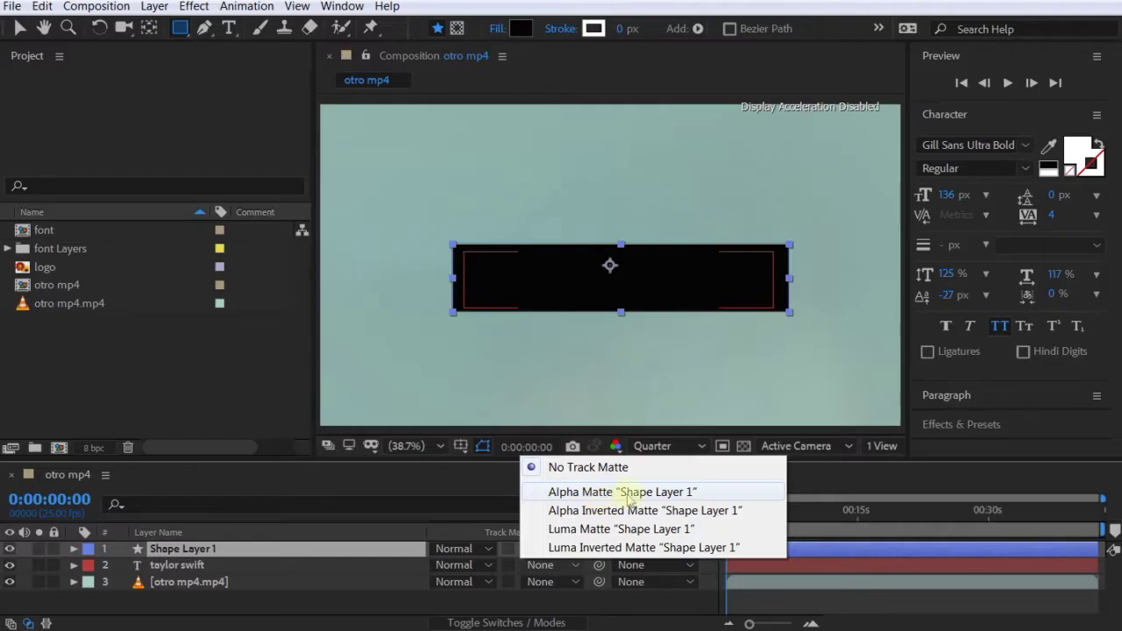
click(735, 494)
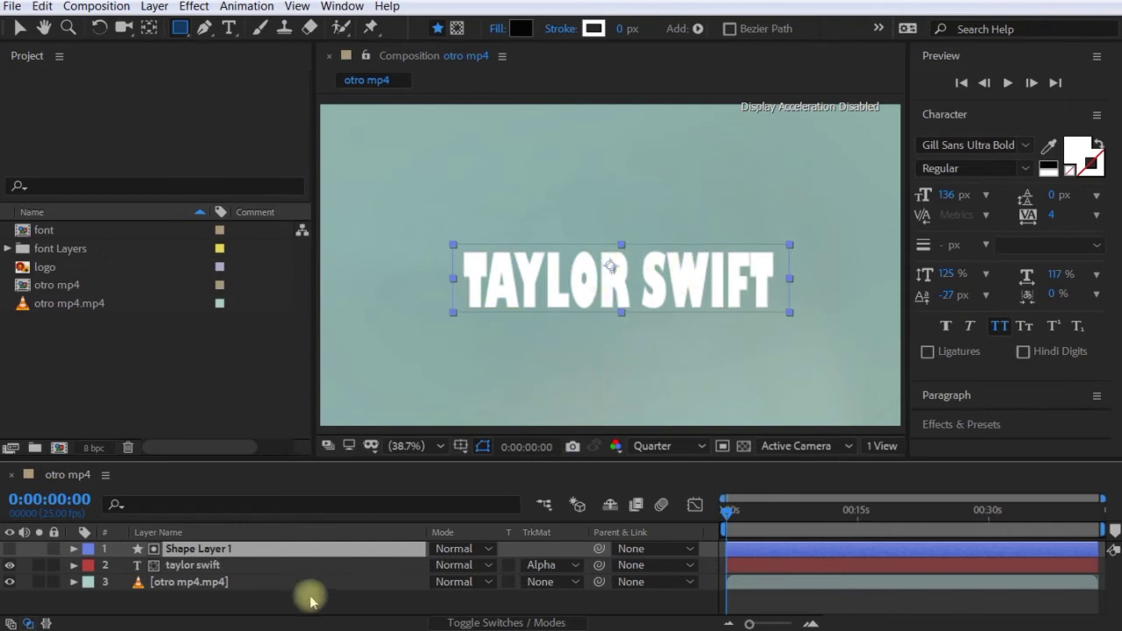
Preview the matted title, then reselect the taylor swift text layer.
key(space)
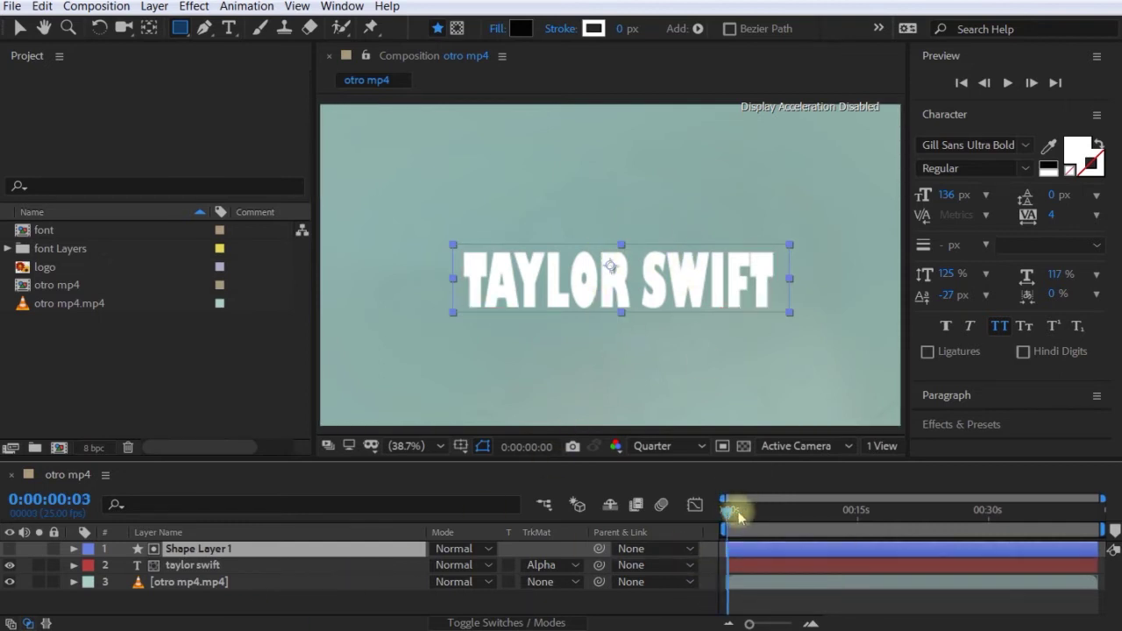
key(space)
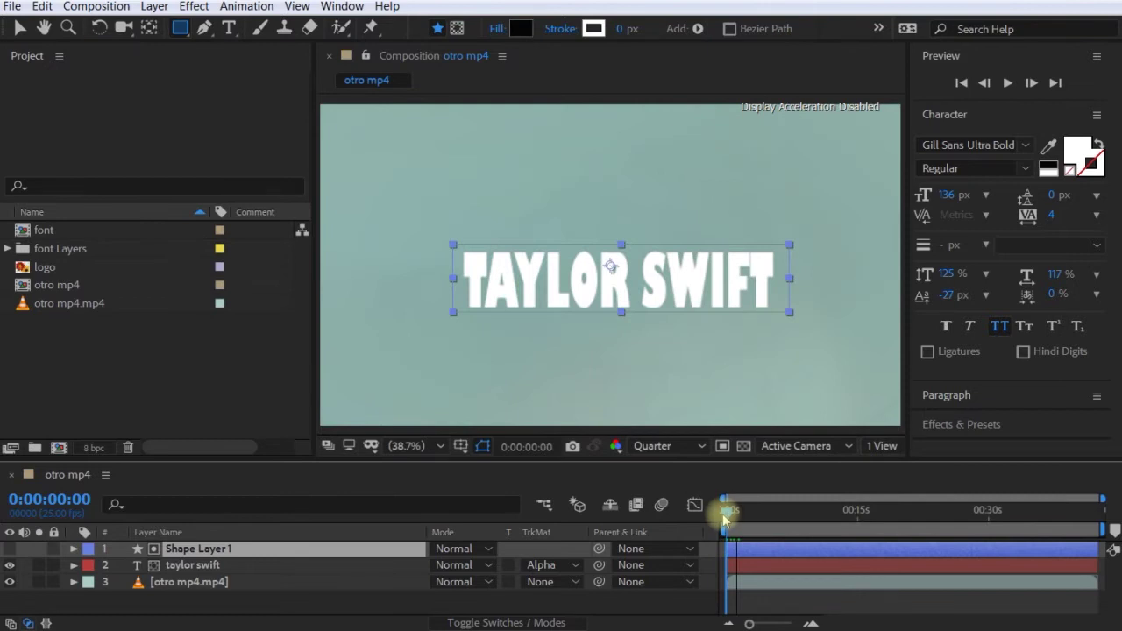
click(200, 566)
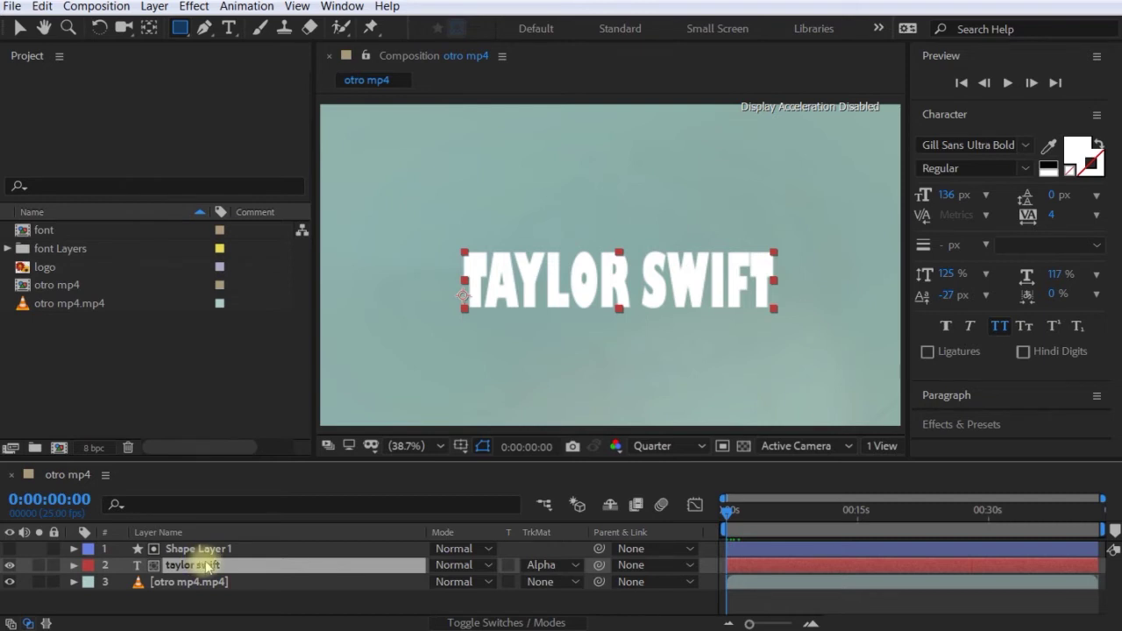
Add Position keyframes to the taylor swift text at 0:00:00:00 and 0:00:02:06, then return to 0:00.
key(p)
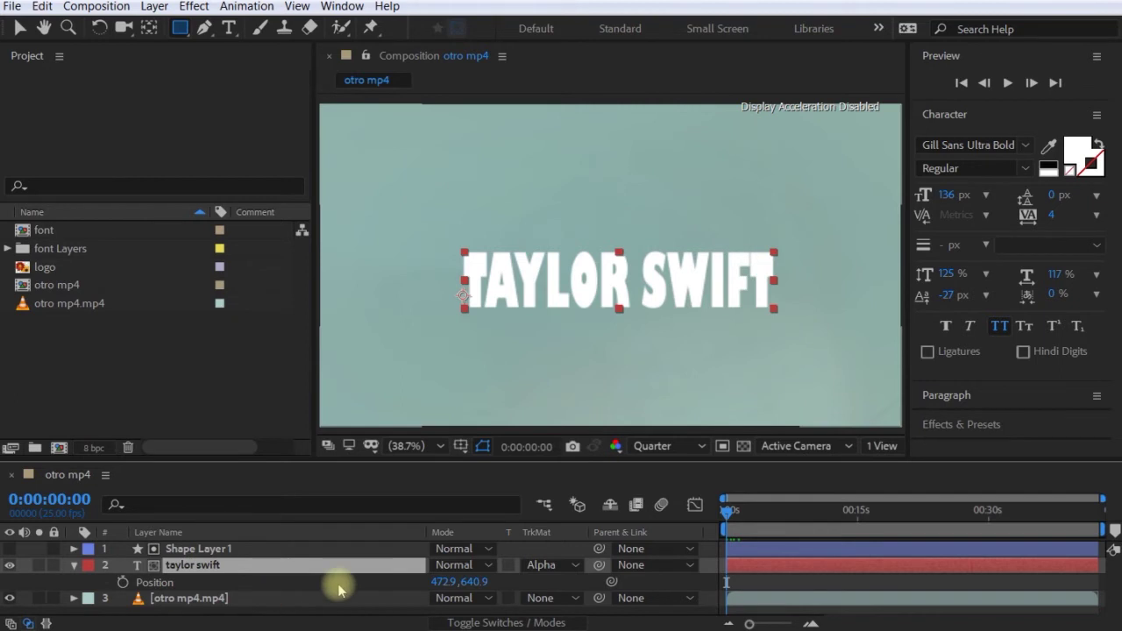
click(122, 583)
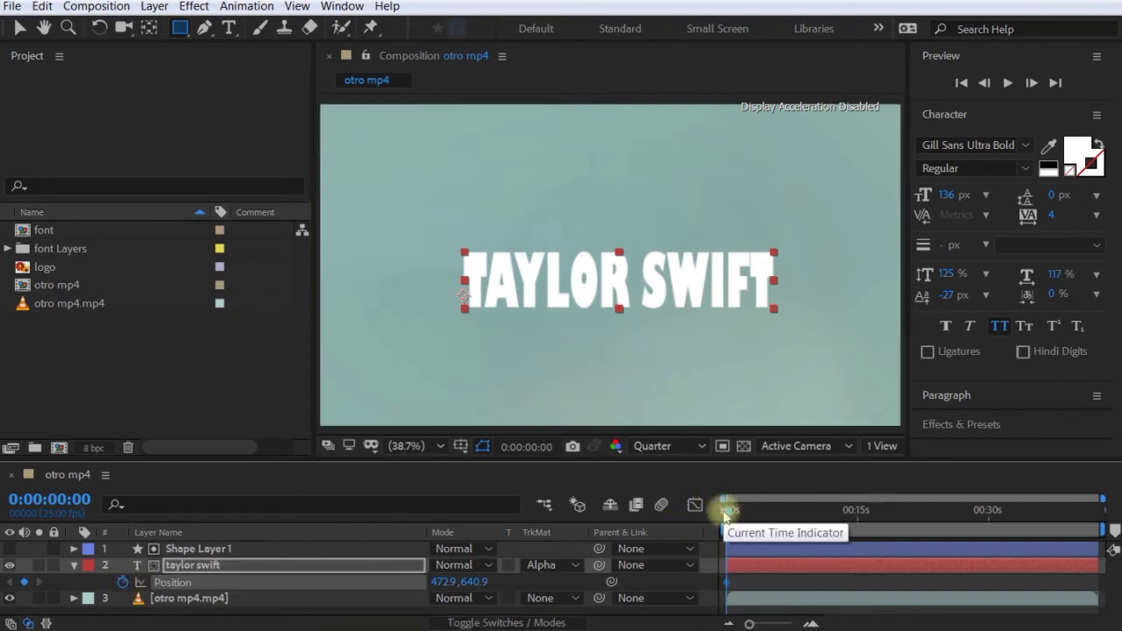
mouse_move(728, 511)
mouse_down()
mouse_move(771, 520)
mouse_move(746, 524)
mouse_up()
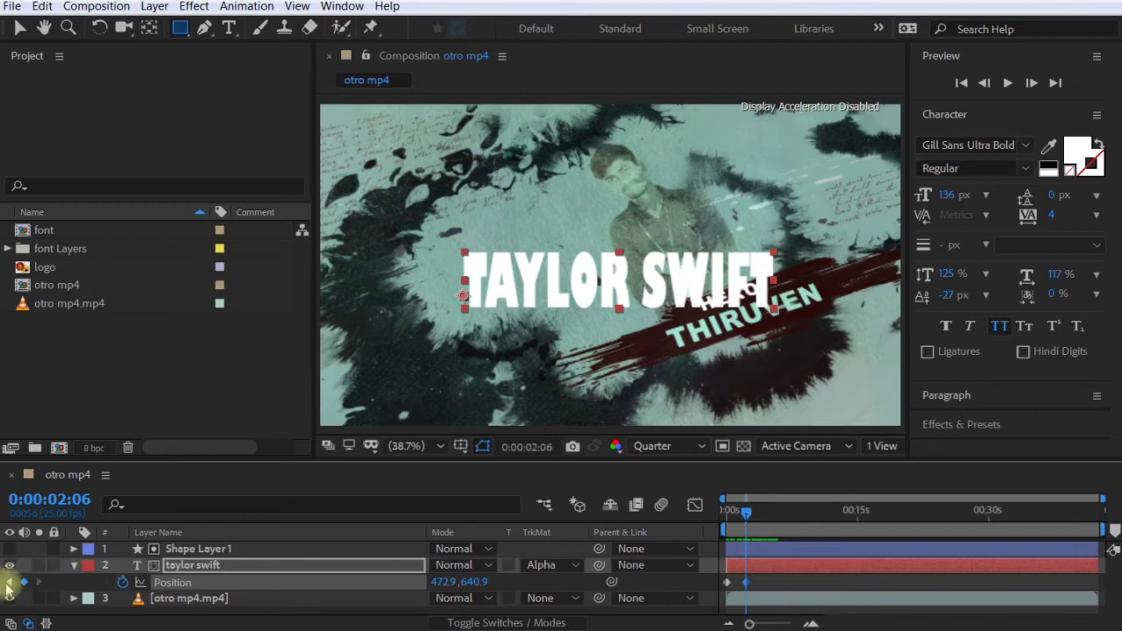
click(9, 583)
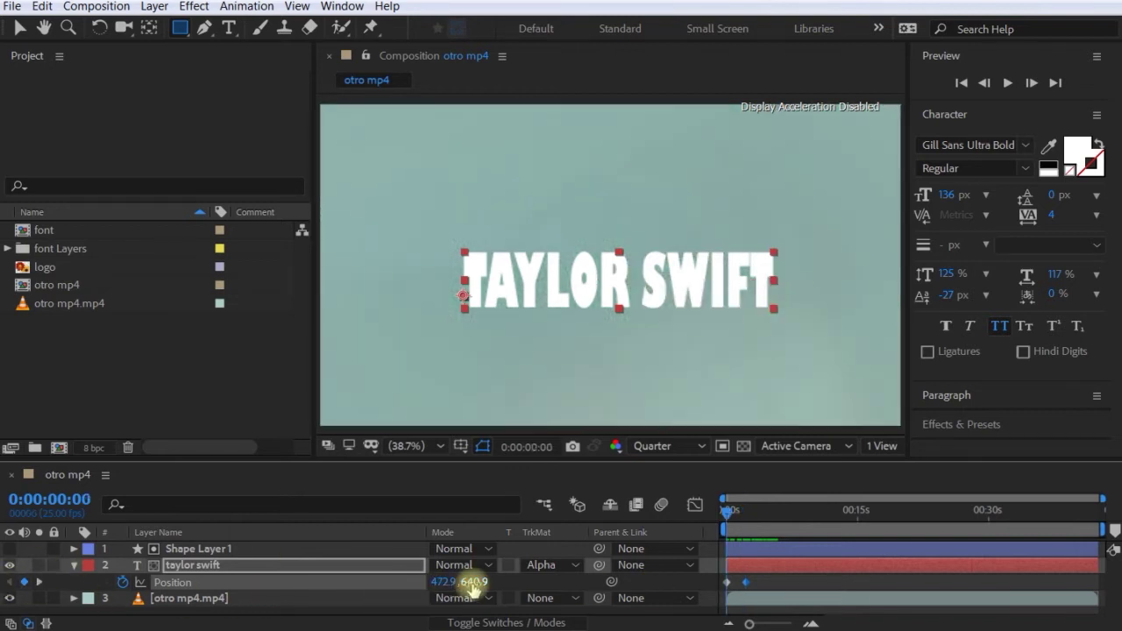
Set the first Position keyframe to 472.9, 410.9 and apply Easy Ease Out to it.
drag(474, 582, 266, 575)
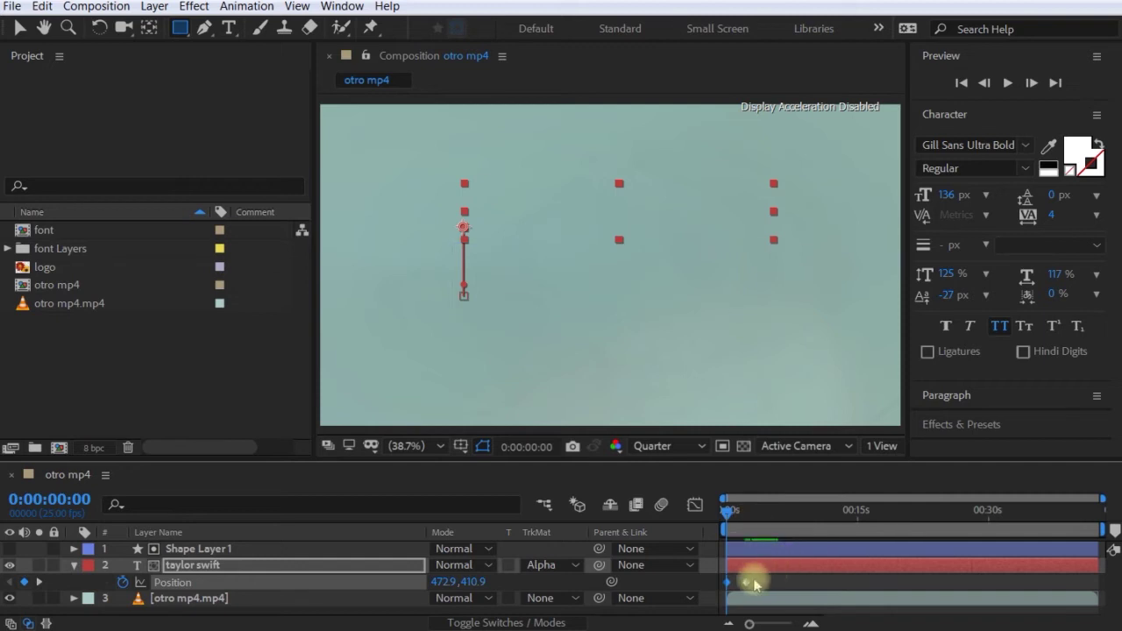
right_click(746, 588)
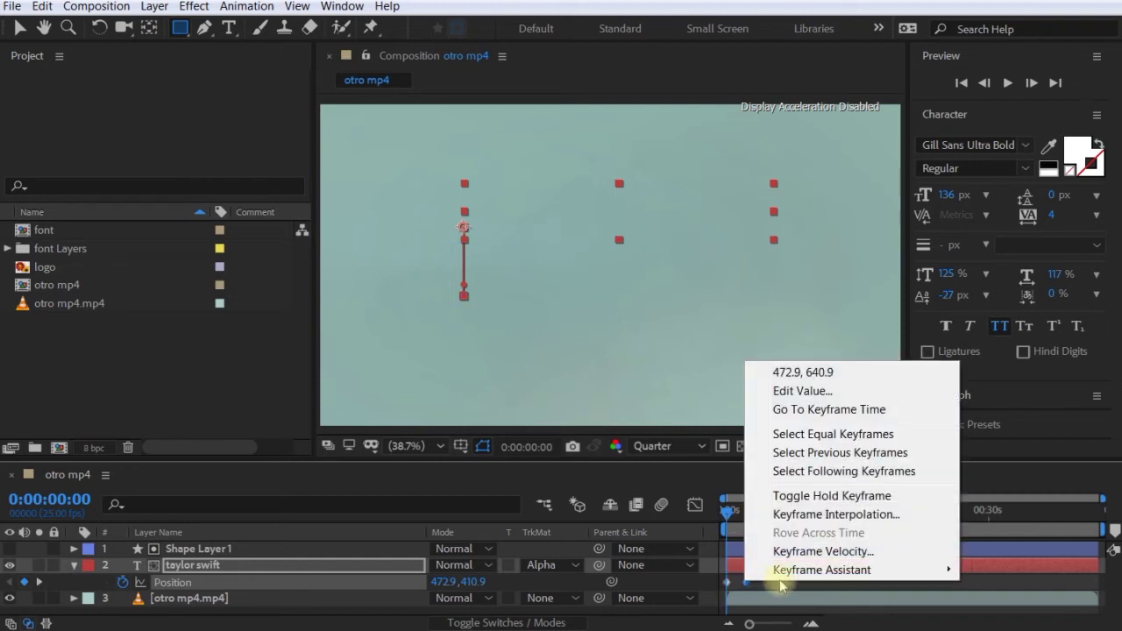
mouse_move(749, 570)
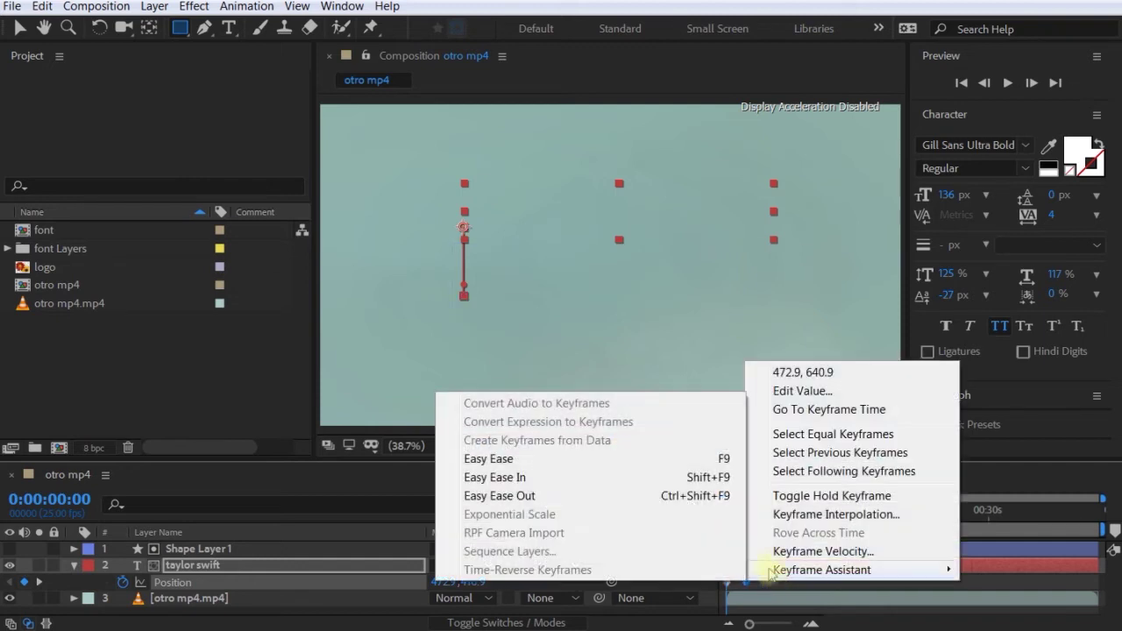
click(694, 496)
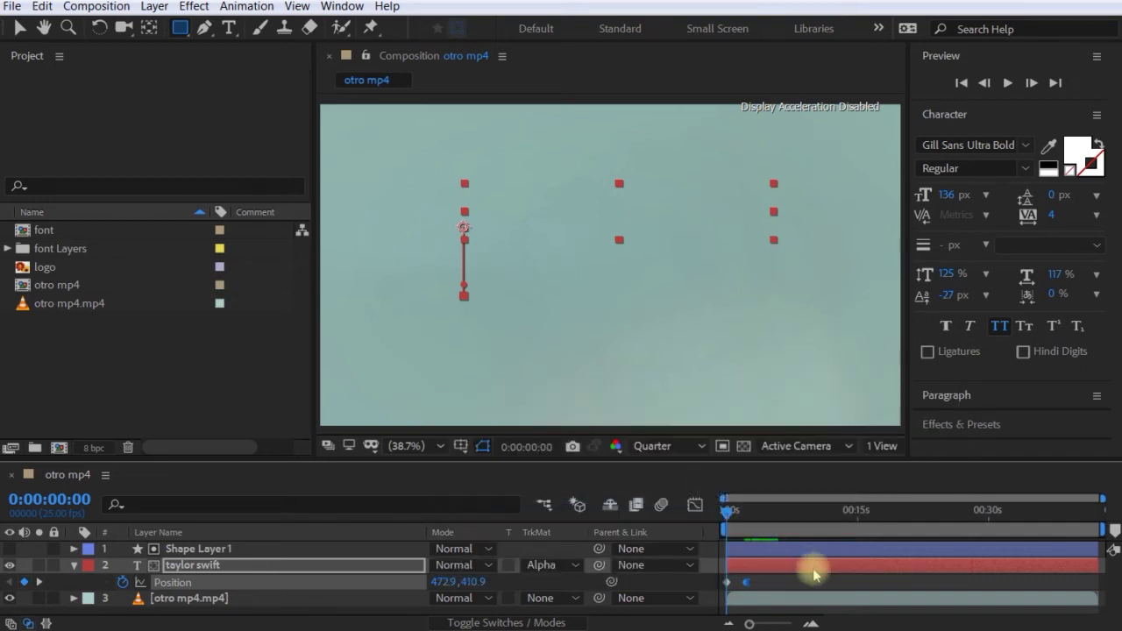
Preview the title slide animation several times from the start, then select both Position keyframes.
key(space)
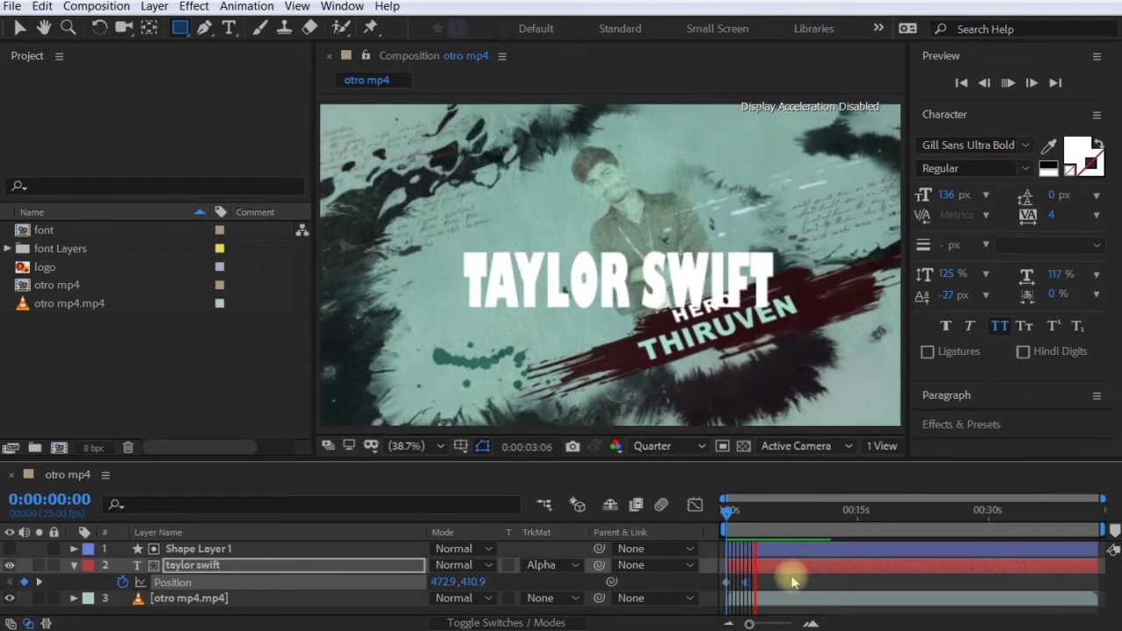
key(space)
key(space)
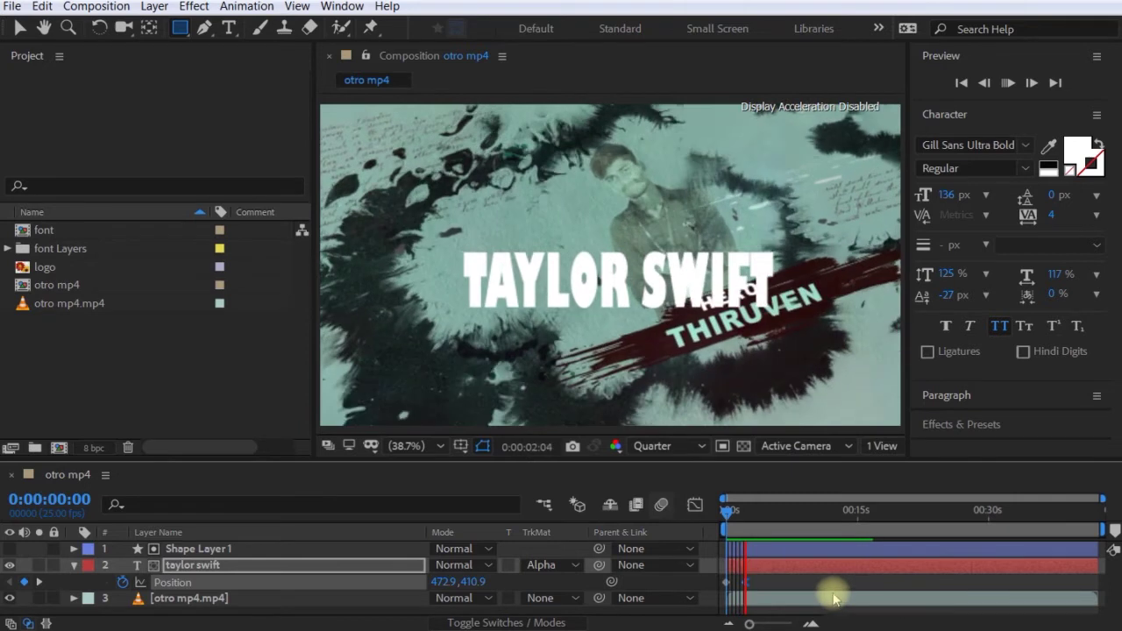
key(space)
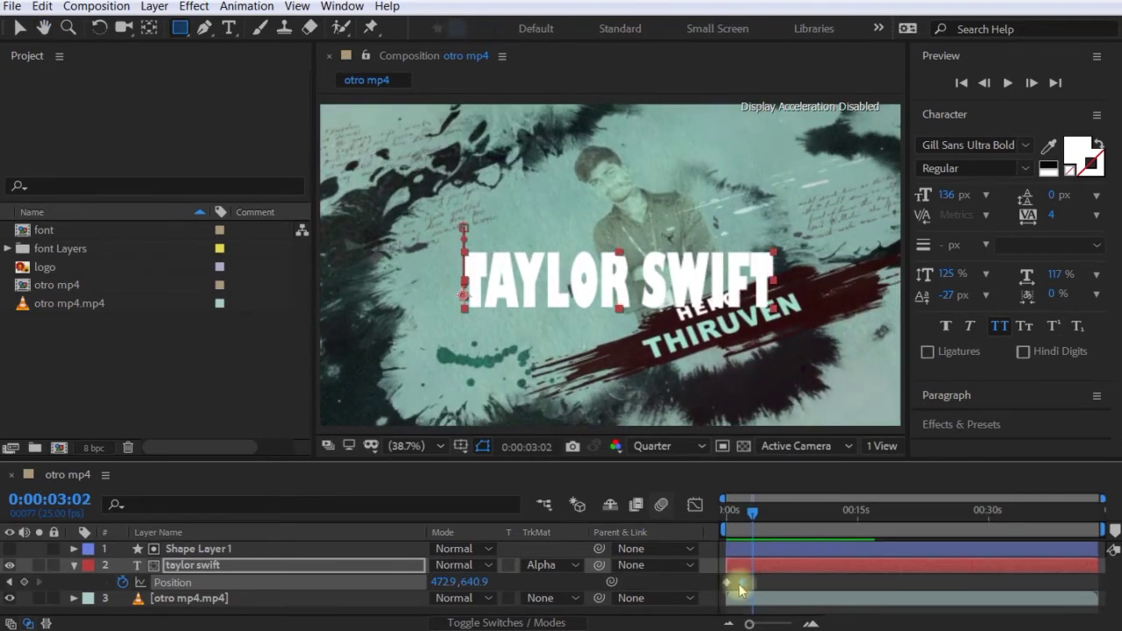
click(728, 518)
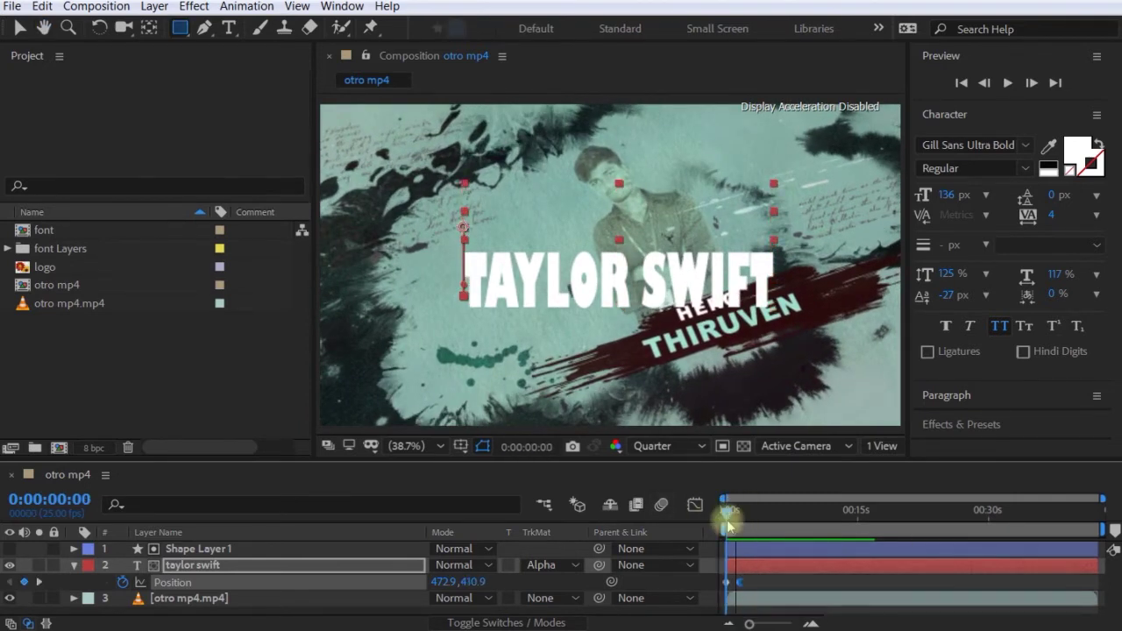
key(space)
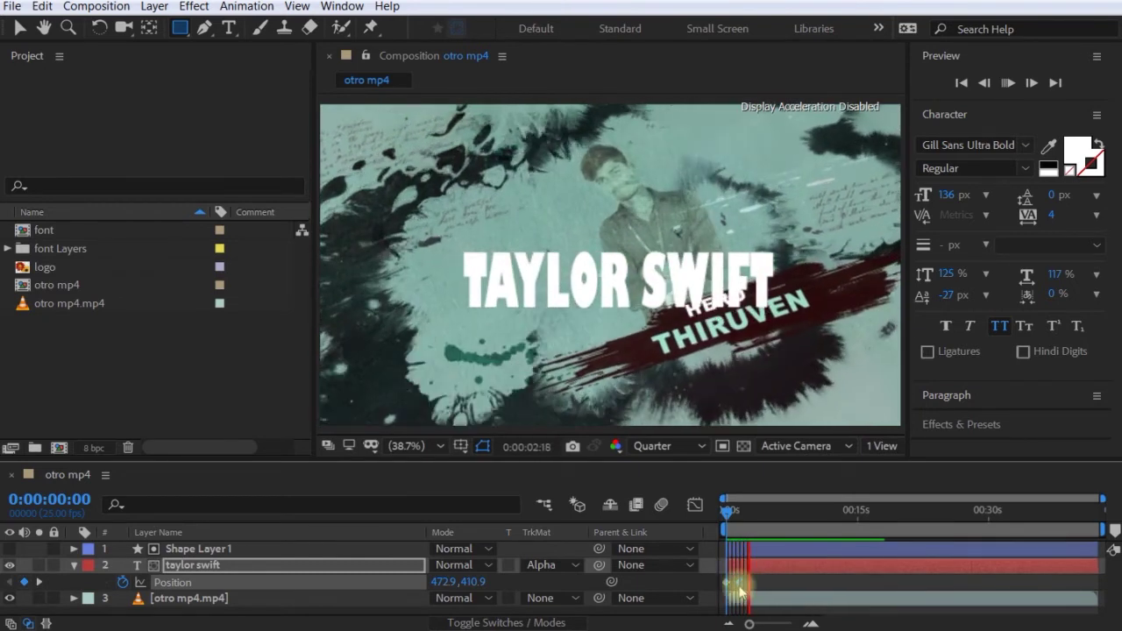
key(space)
drag(741, 515, 725, 511)
key(space)
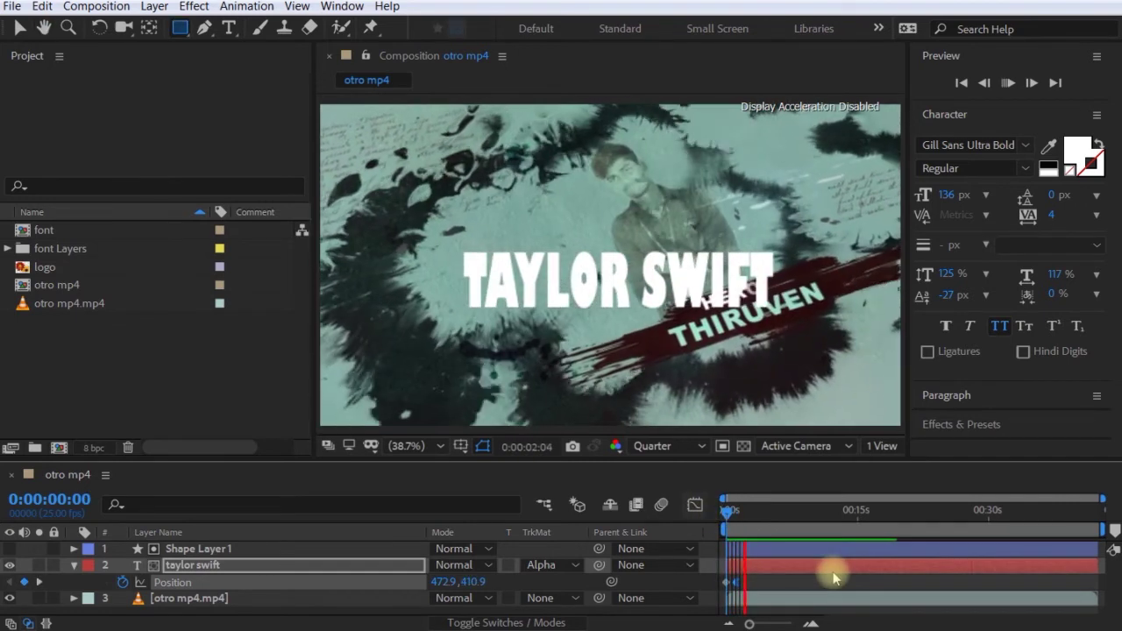
key(space)
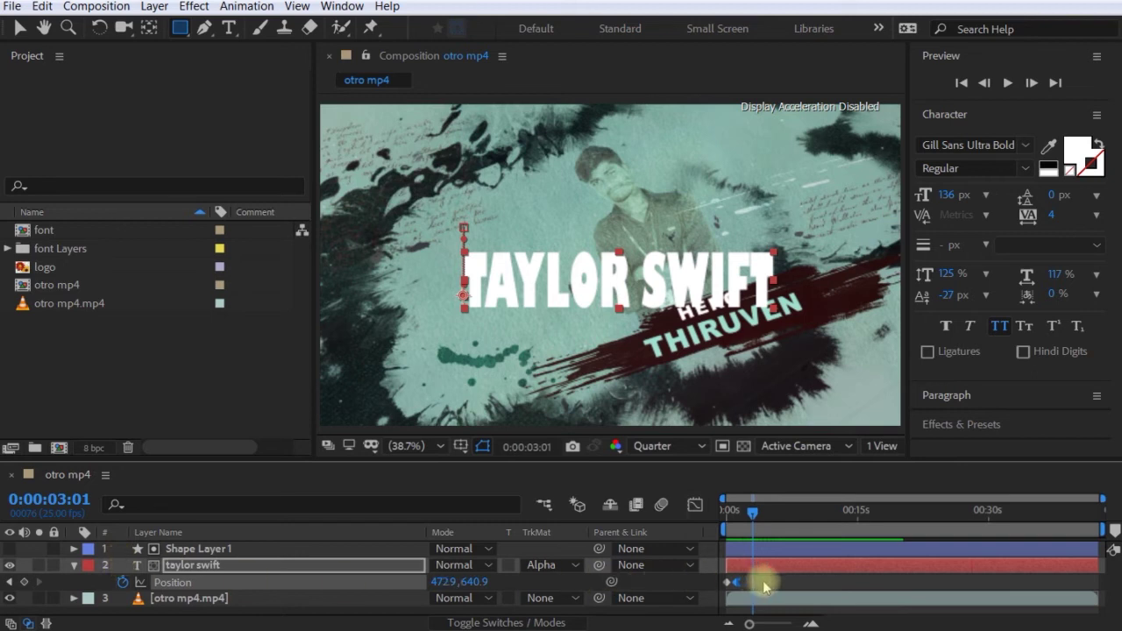
drag(763, 586, 713, 582)
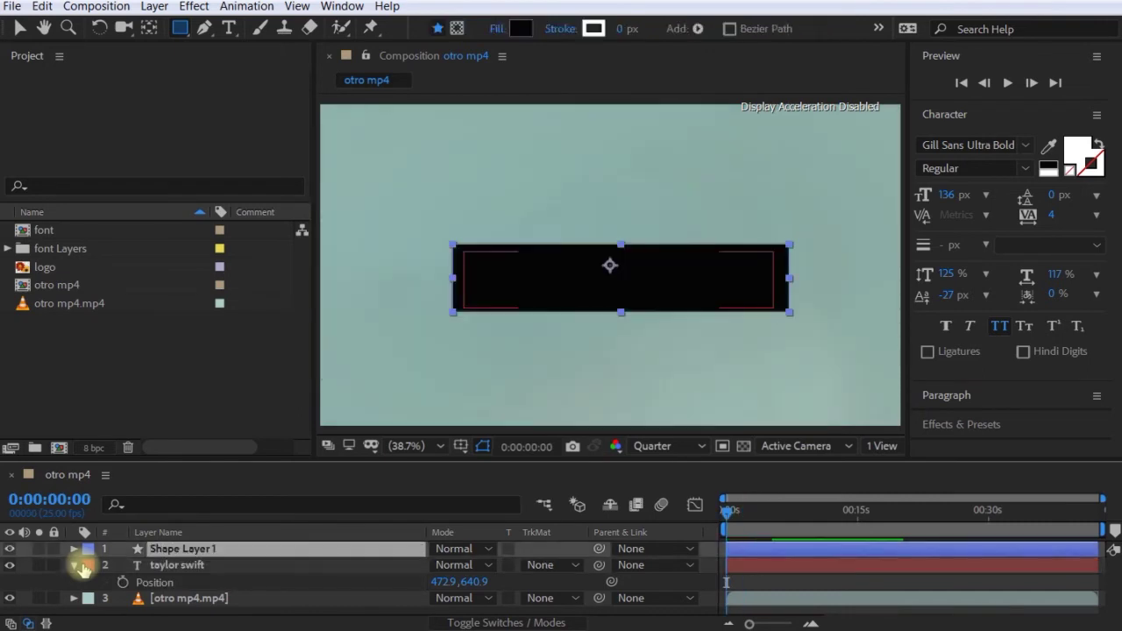
Remove the old Shape Layer 1 and deselect the taylor swift layer.
key(ctrl+z)
click(74, 549)
click(105, 601)
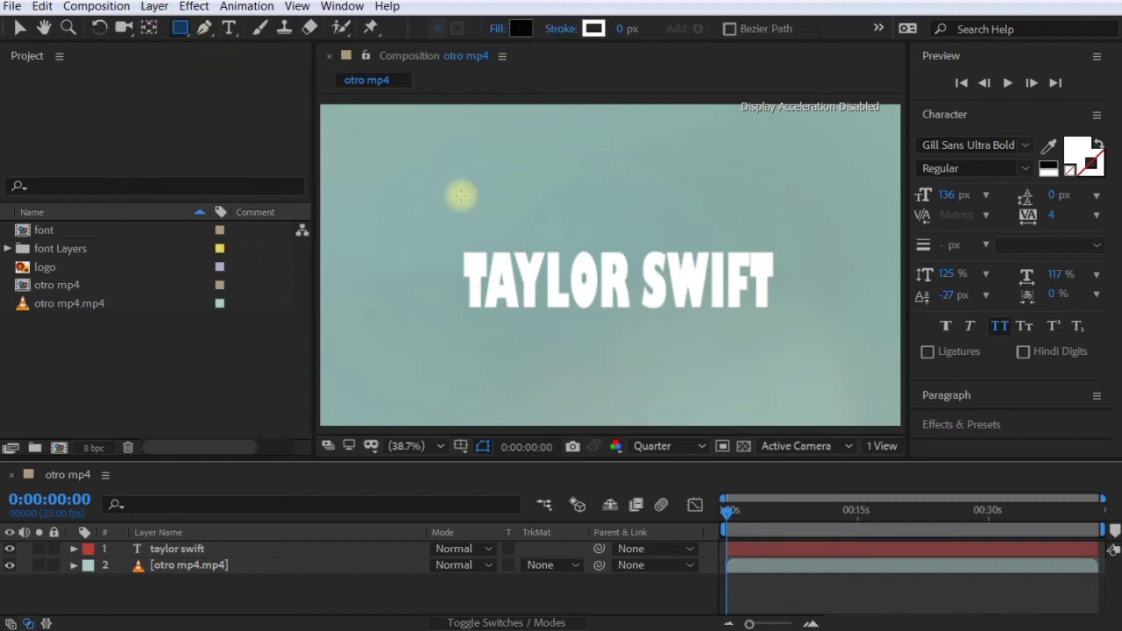
Draw a new black rectangle over the title and place its shape layer below the text layer.
drag(449, 248, 796, 313)
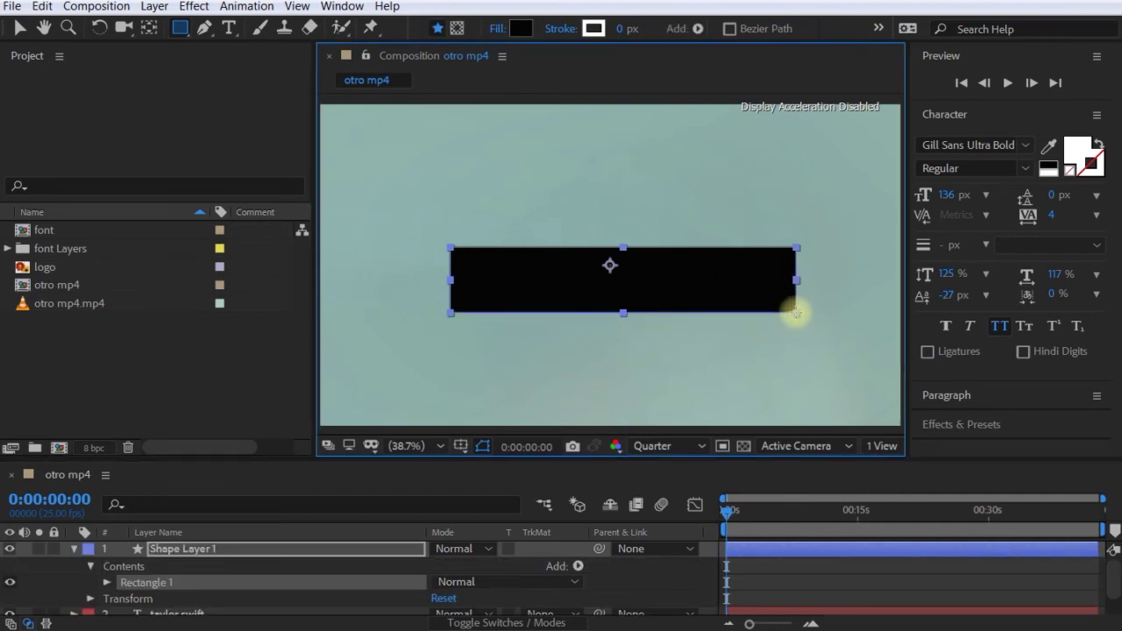
click(17, 28)
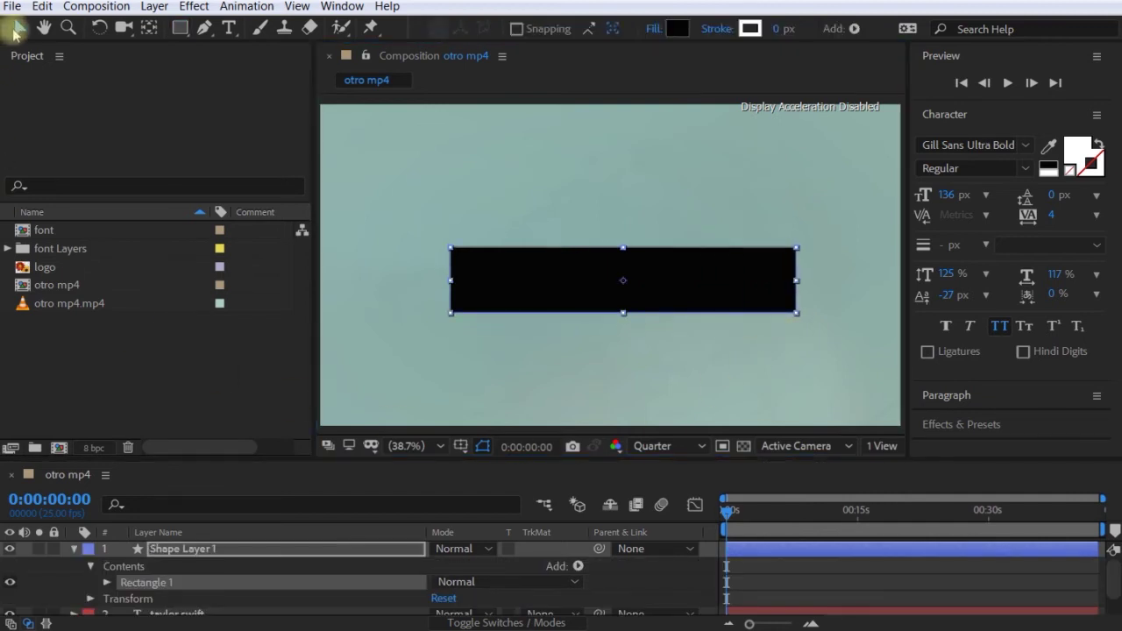
click(73, 549)
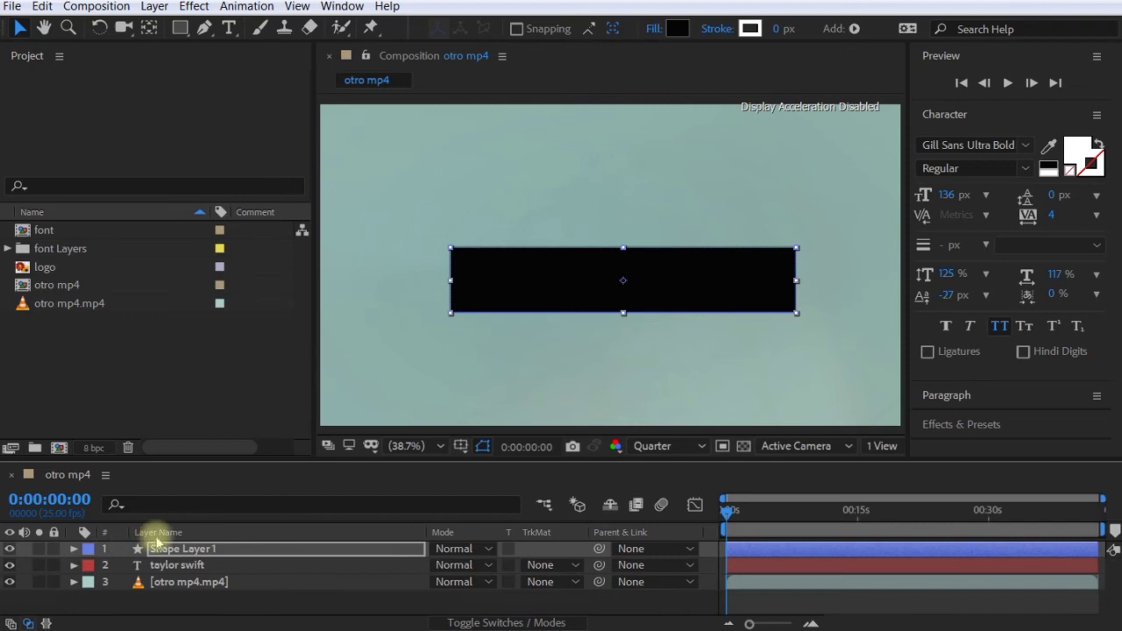
drag(166, 549, 178, 576)
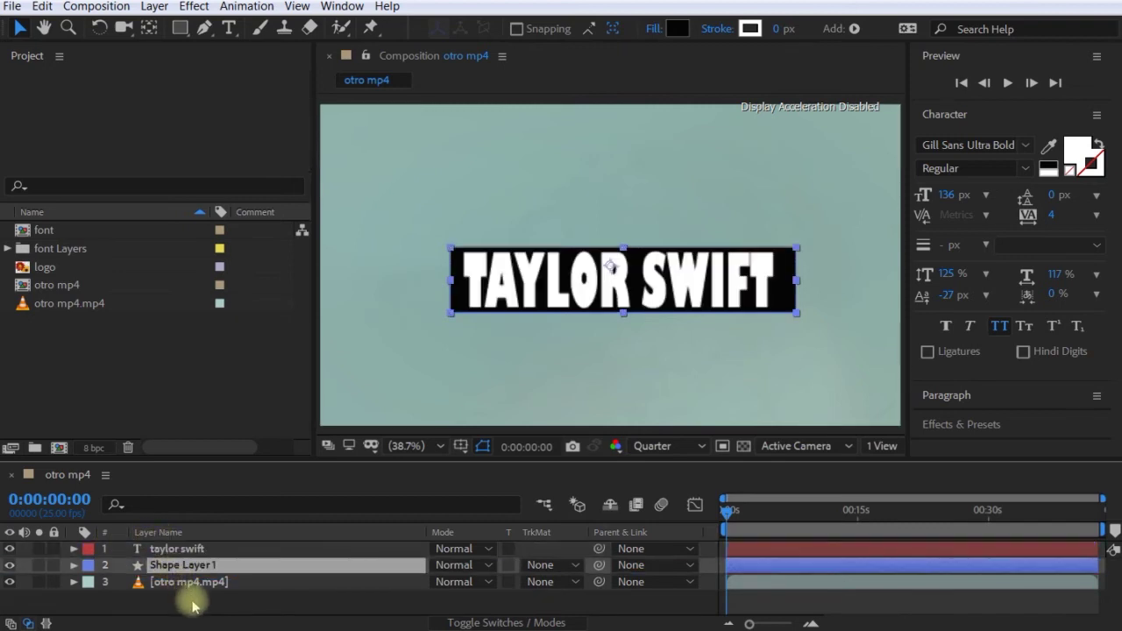
click(187, 601)
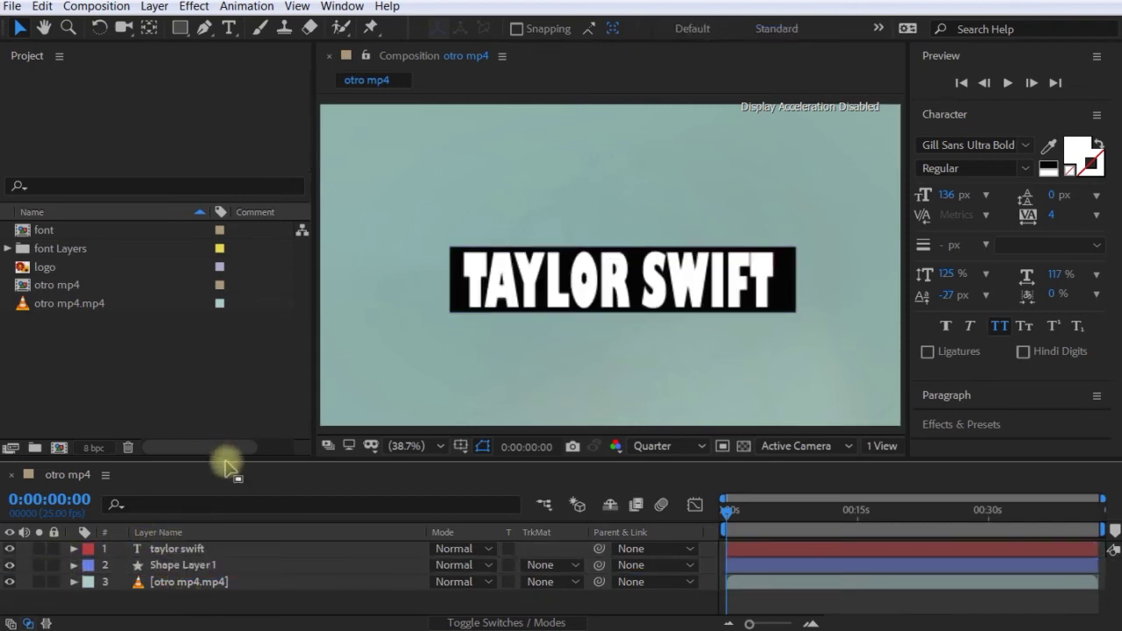
drag(226, 459, 213, 393)
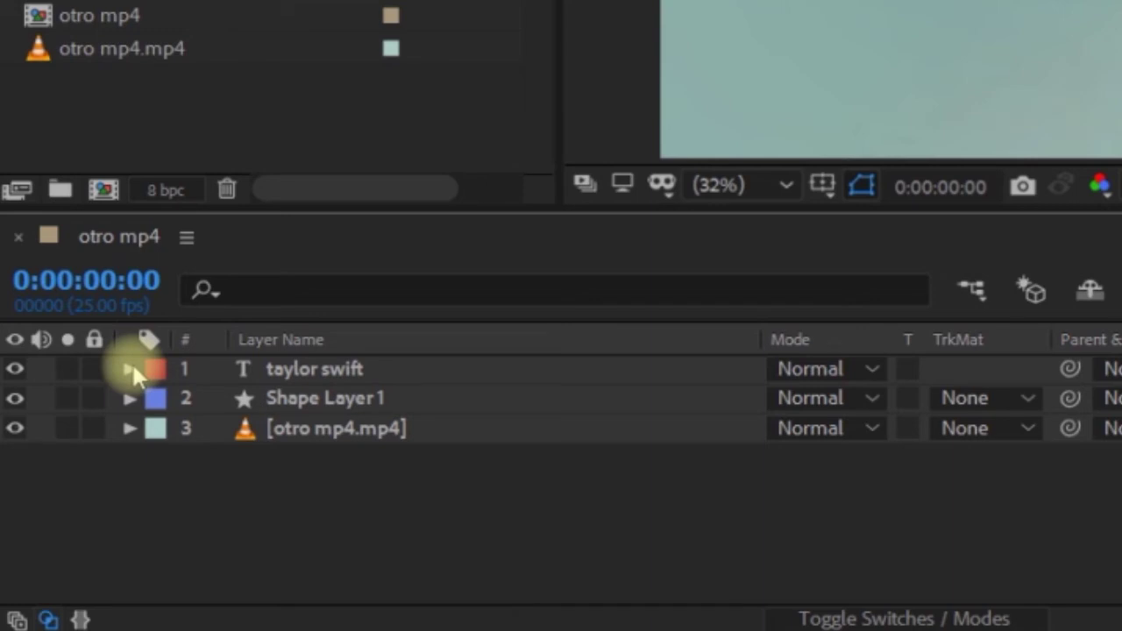
Expand Shape Layer 1 and look through the Add operators list.
click(299, 409)
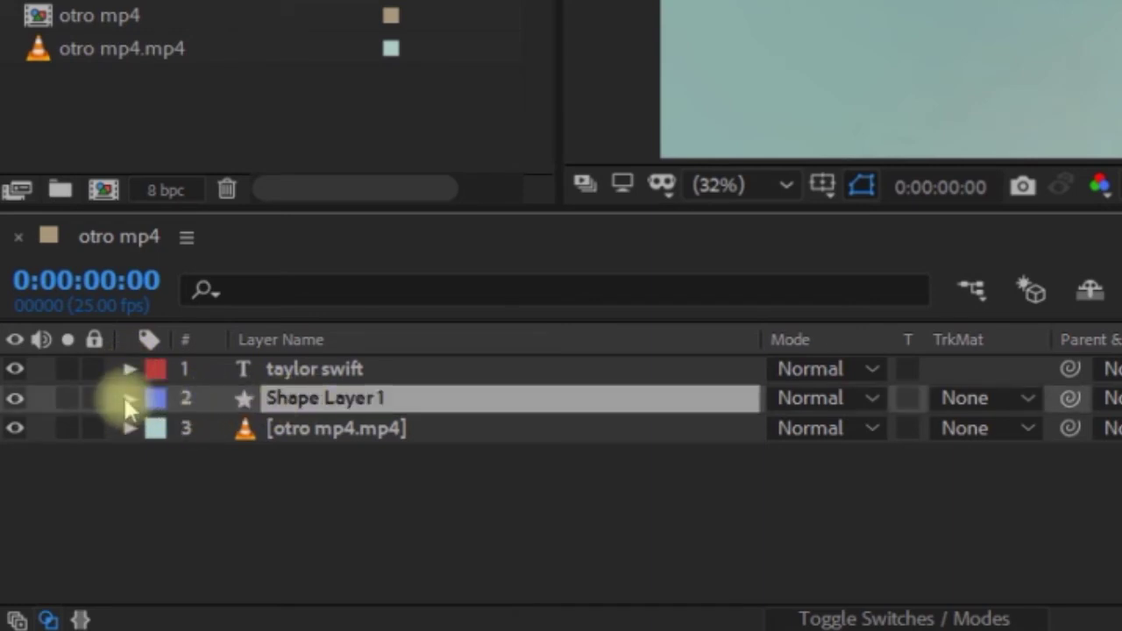
click(129, 400)
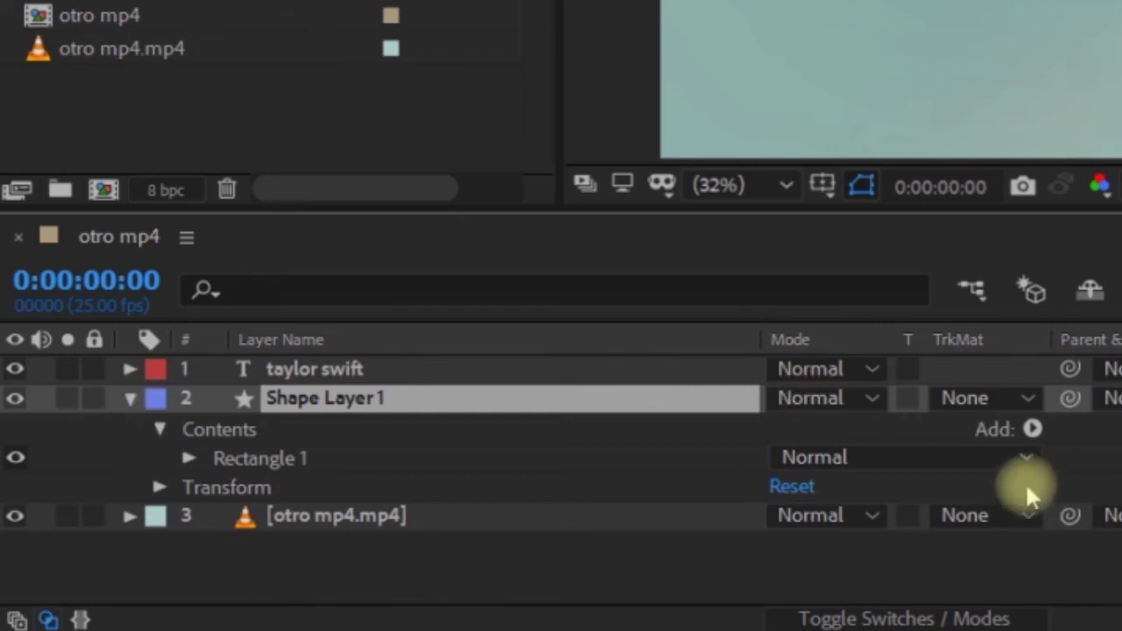
click(1033, 431)
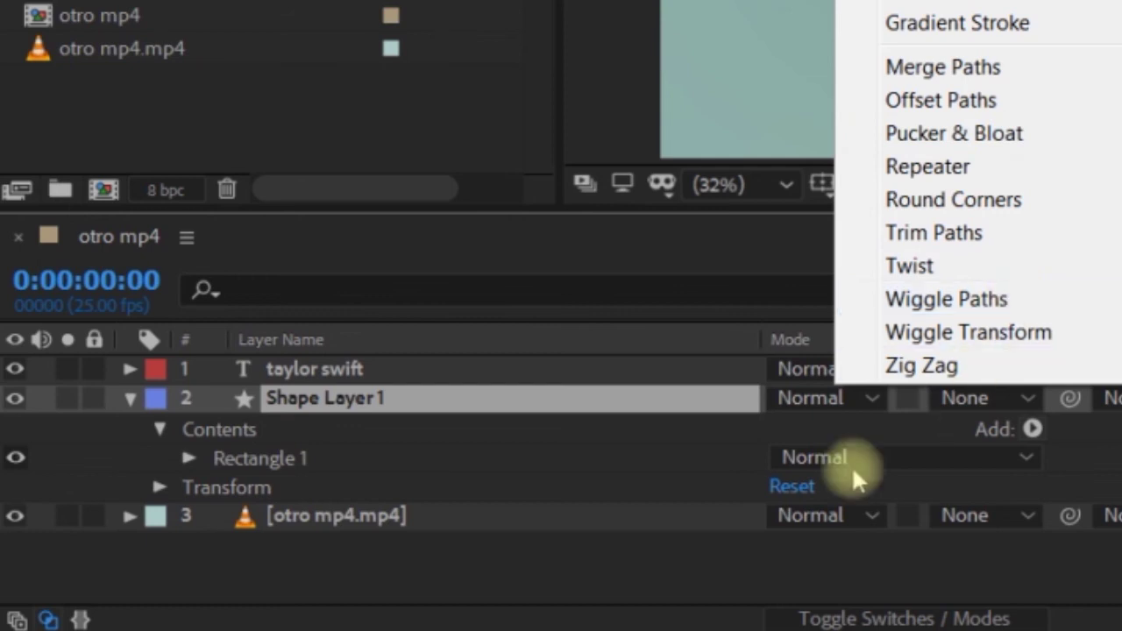
click(689, 585)
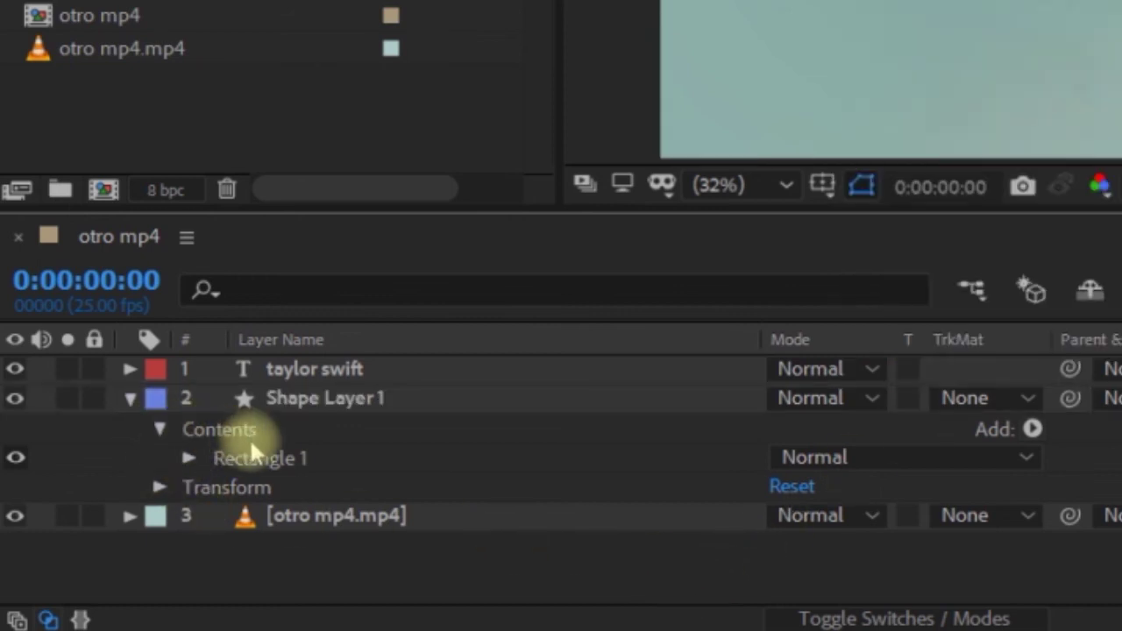
Expand Rectangle 1 and Rectangle Path 1 to show the 1142.2 × 219.7 size, then collapse them.
click(189, 458)
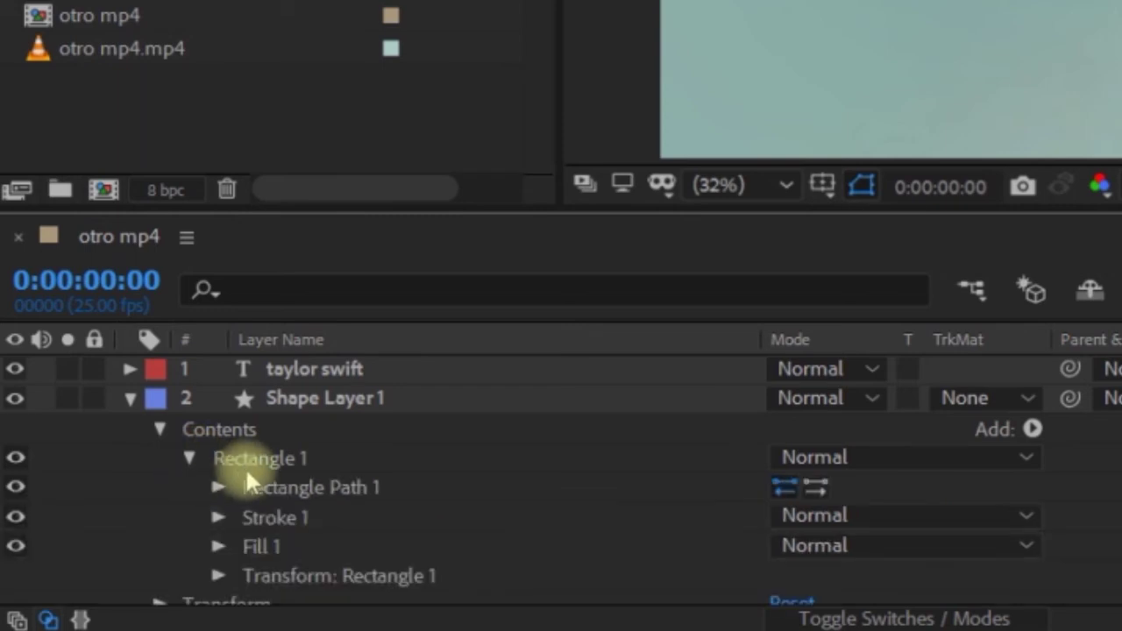
scroll(342, 552, down, 2)
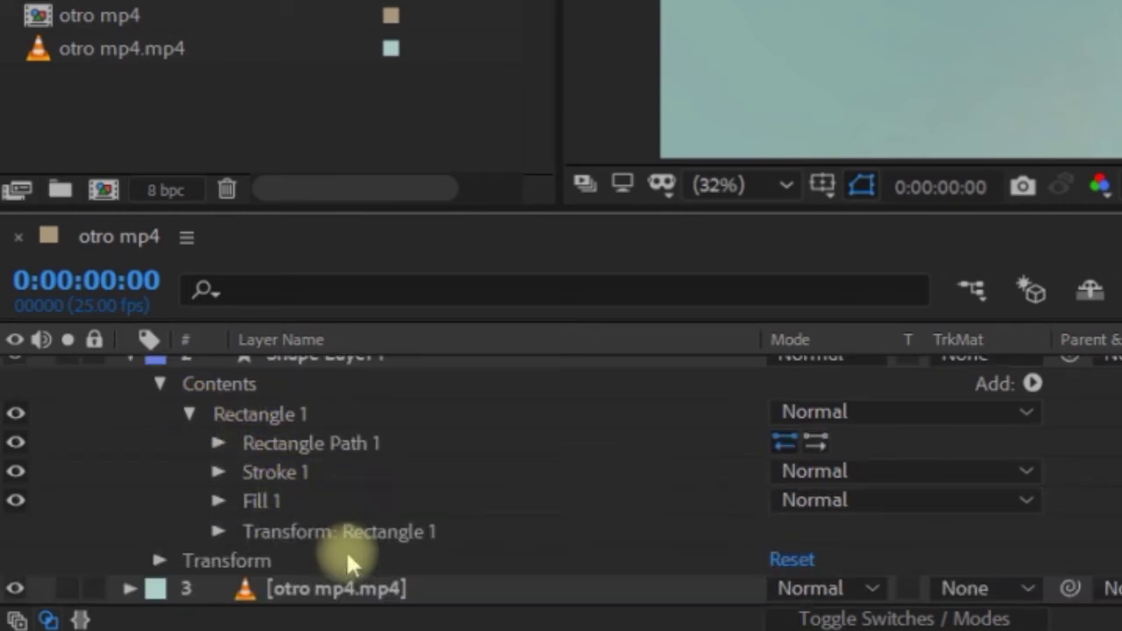
click(221, 443)
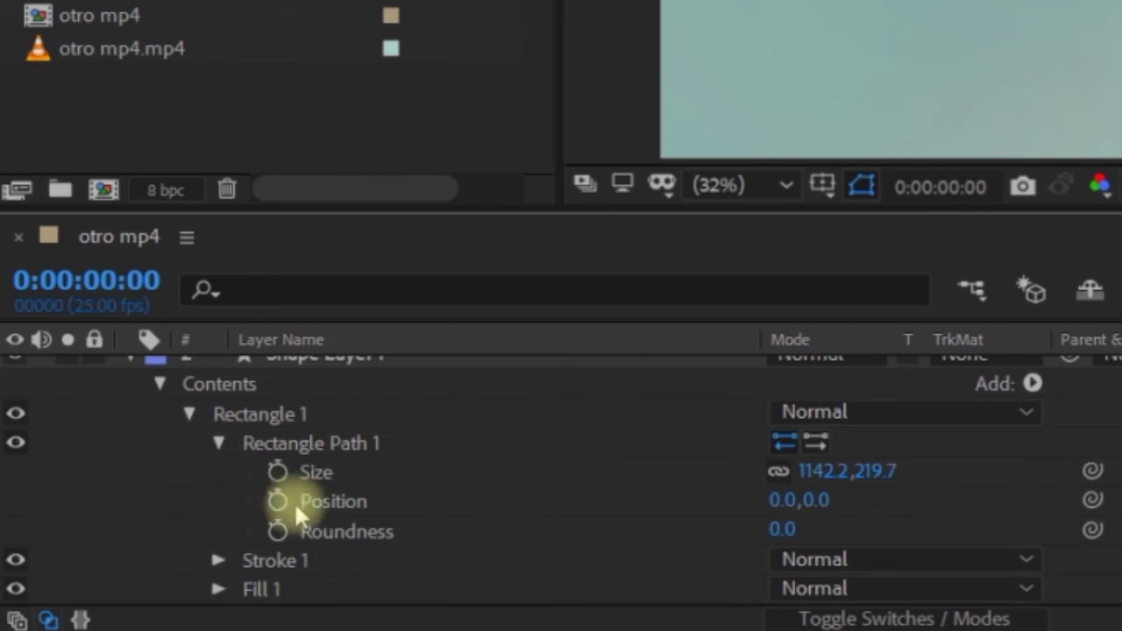
scroll(377, 445, down, 3)
scroll(341, 459, up, 2)
scroll(338, 465, down, 1)
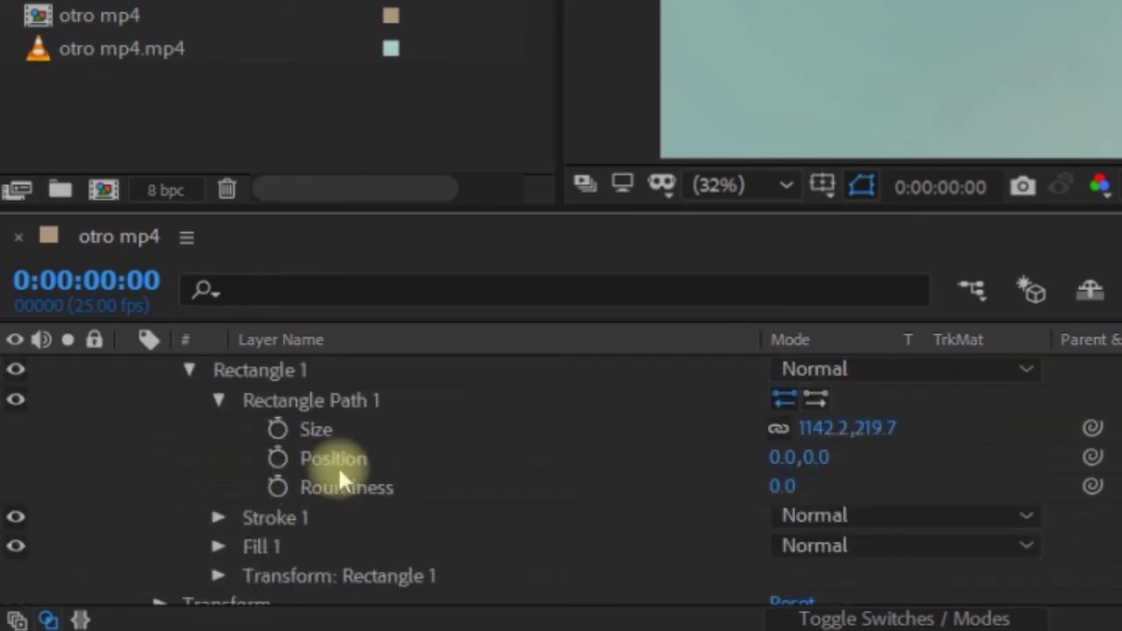
scroll(315, 465, up, 2)
click(187, 458)
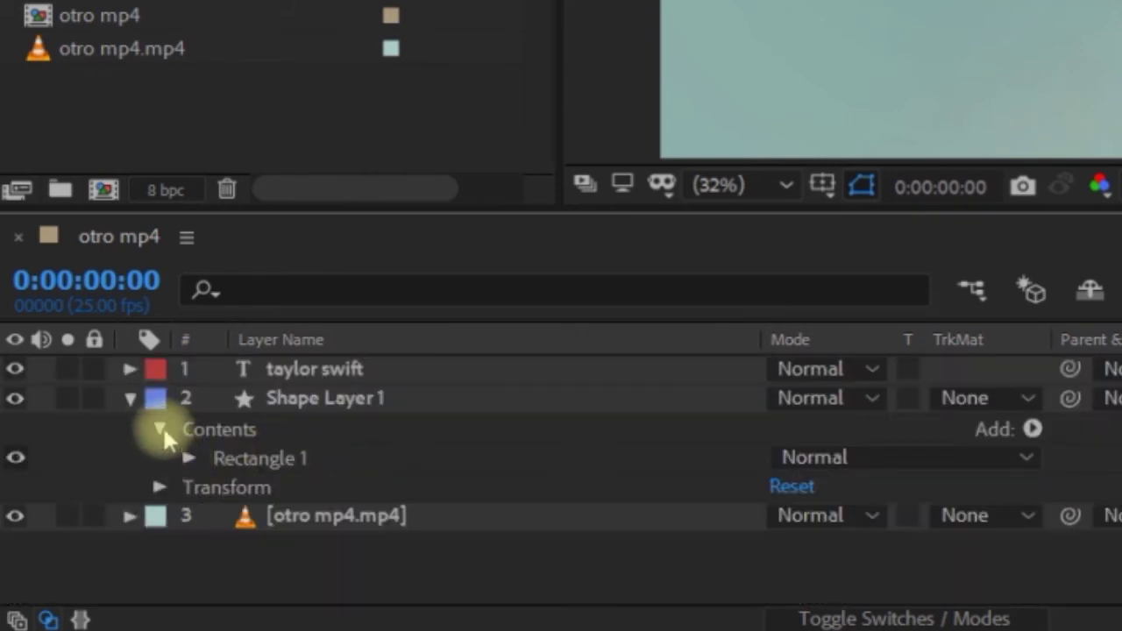
Expand and collapse the shape layer's Transform group, then collapse Contents.
click(160, 487)
scroll(246, 508, down, 2)
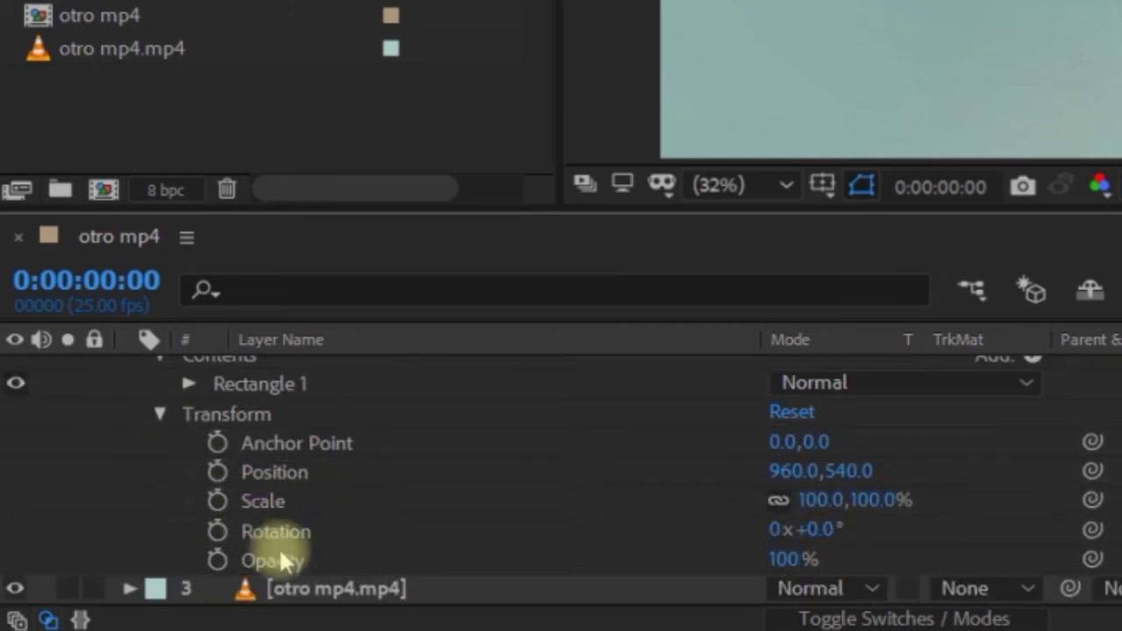
click(160, 415)
click(91, 515)
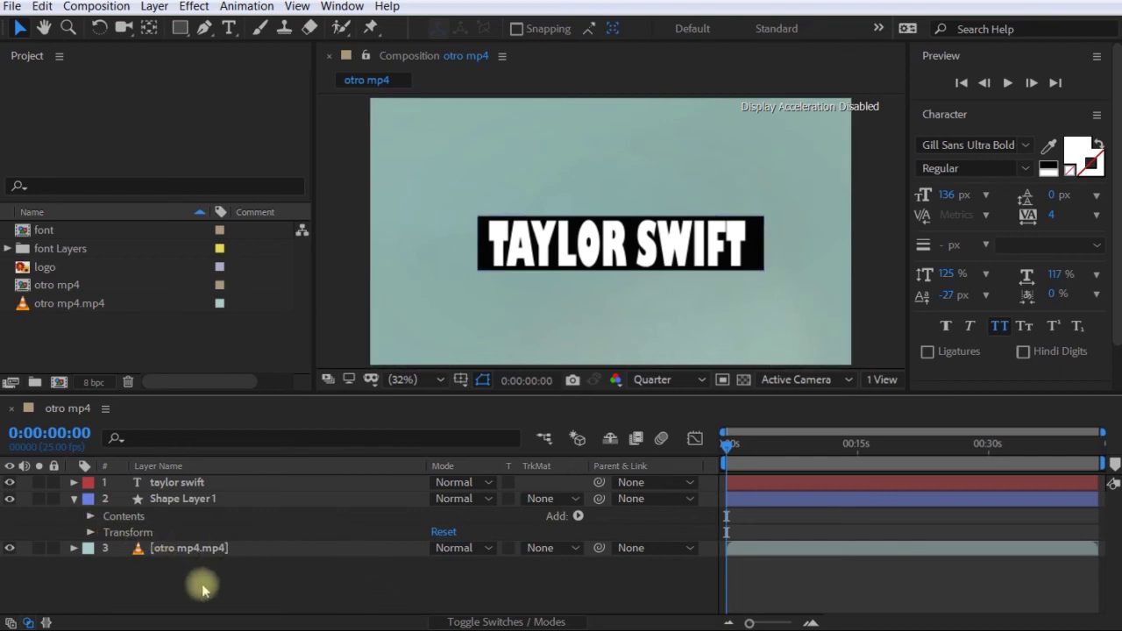
Collapse Shape Layer 1, enlarge the composition view, then cycle to the Rounded Rectangle, Ellipse and Polygon tools.
click(74, 499)
drag(258, 392, 274, 450)
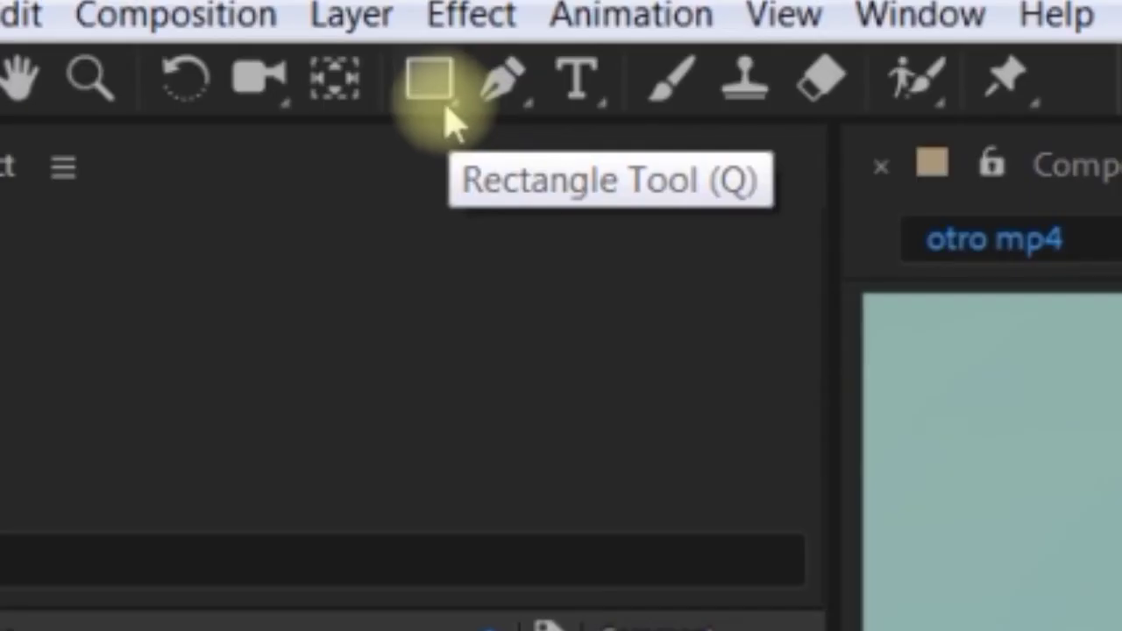
key(q)
key(q)
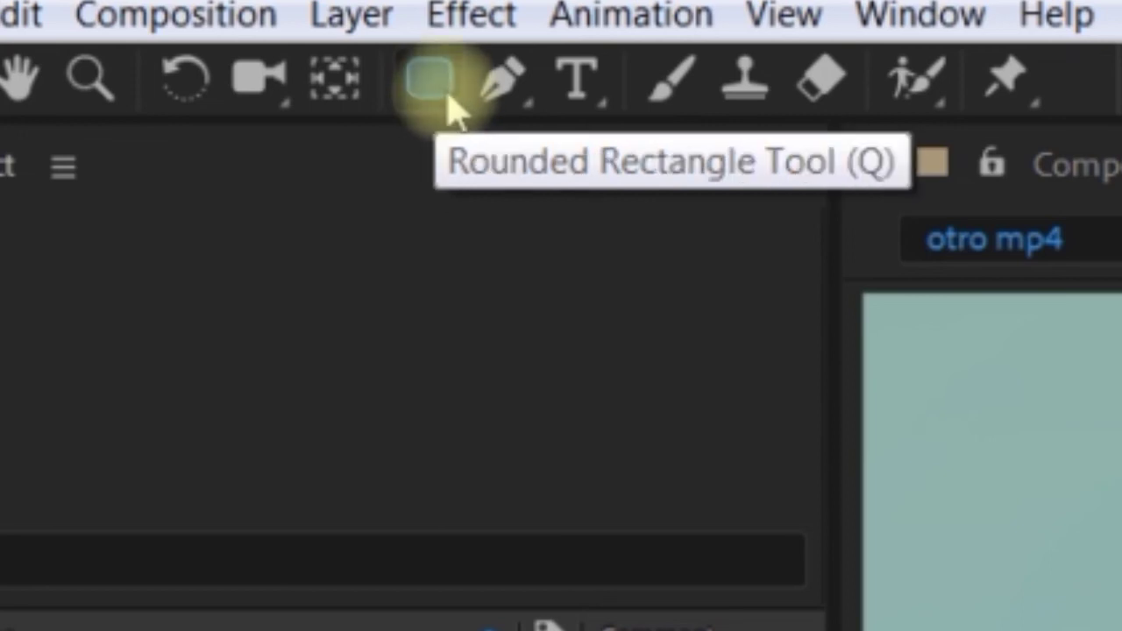
key(q)
key(q)
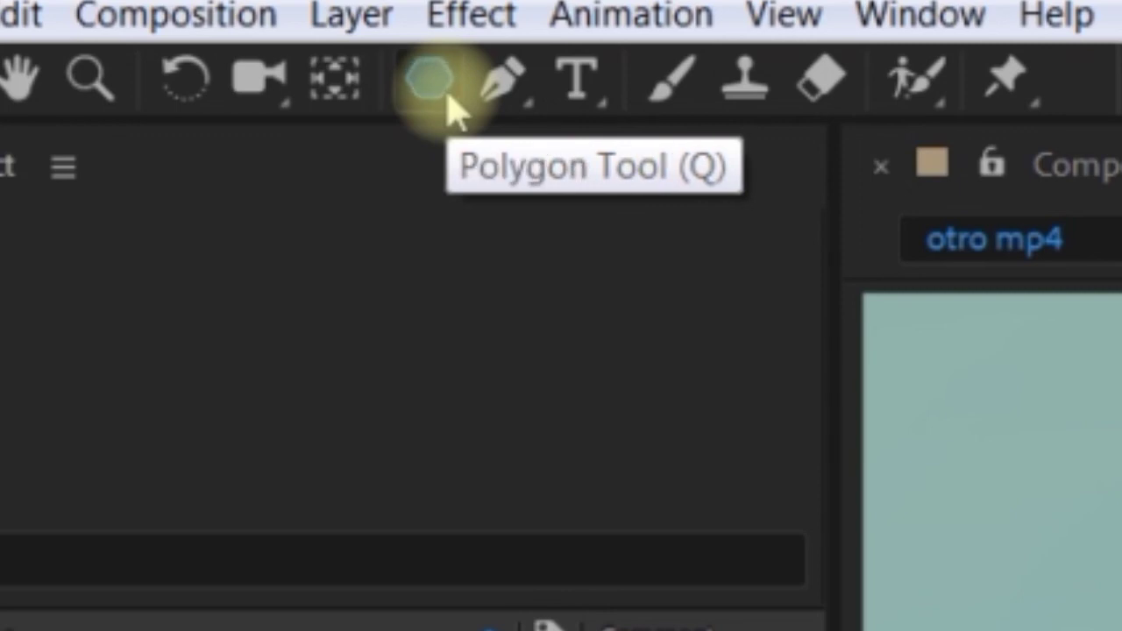
key(q)
key(q)
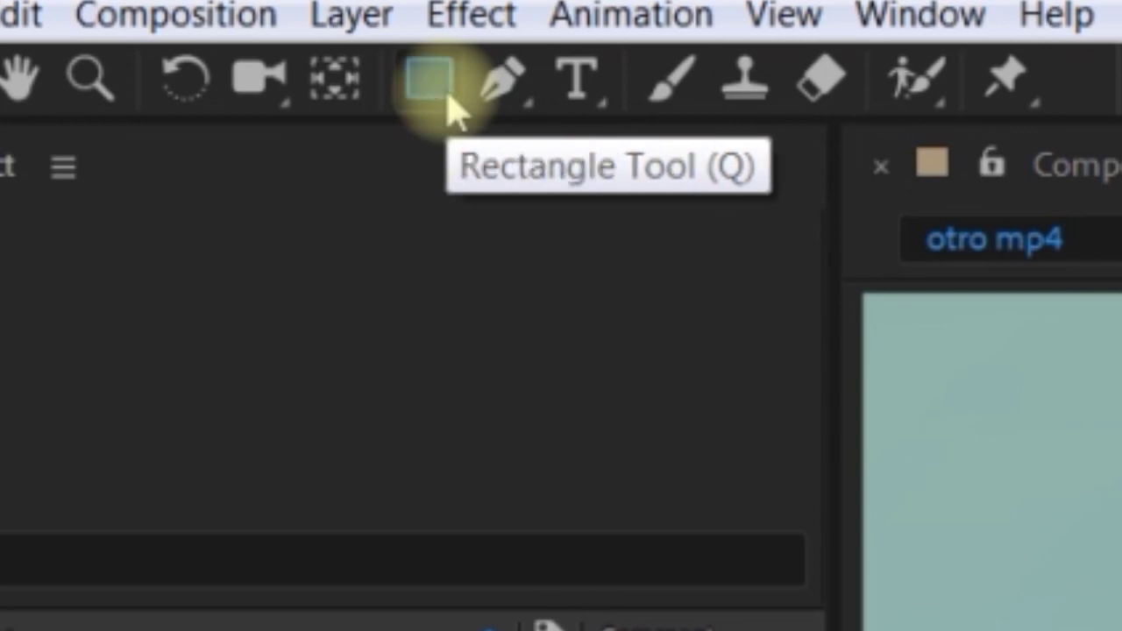